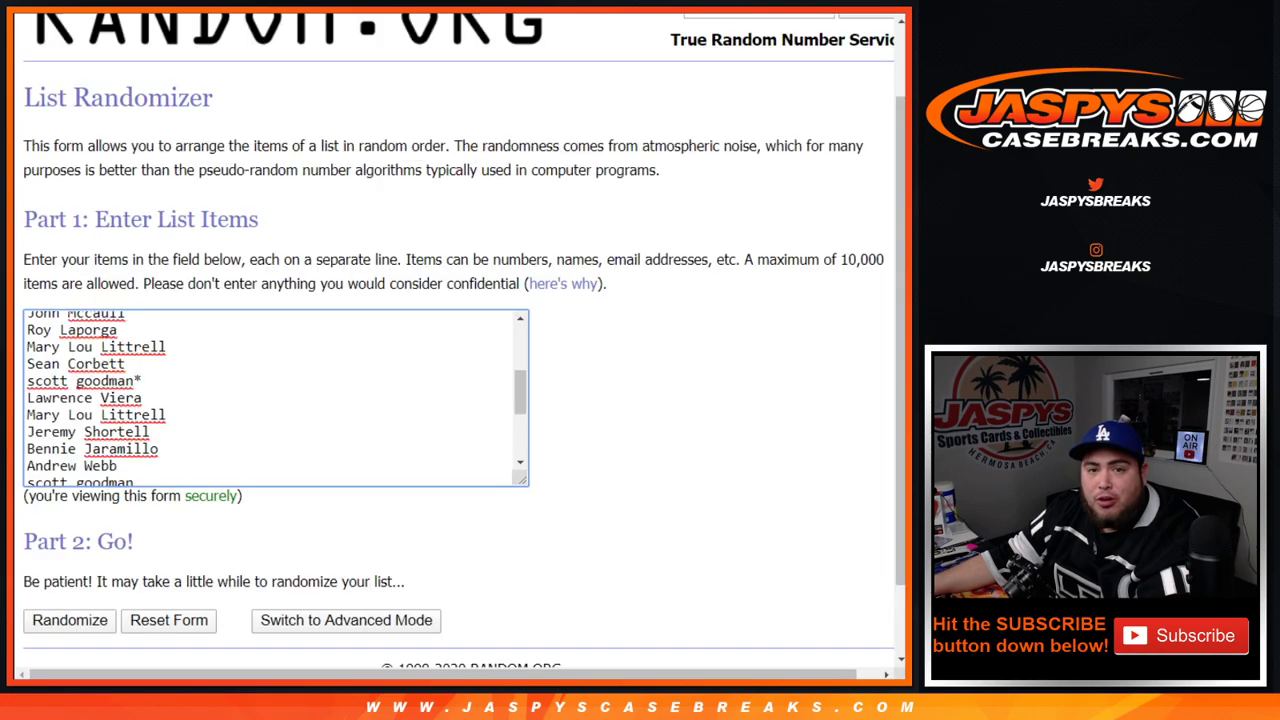
# Check the entered participant names and randomize the list once.
pyautogui.scroll(5, 275, 397)
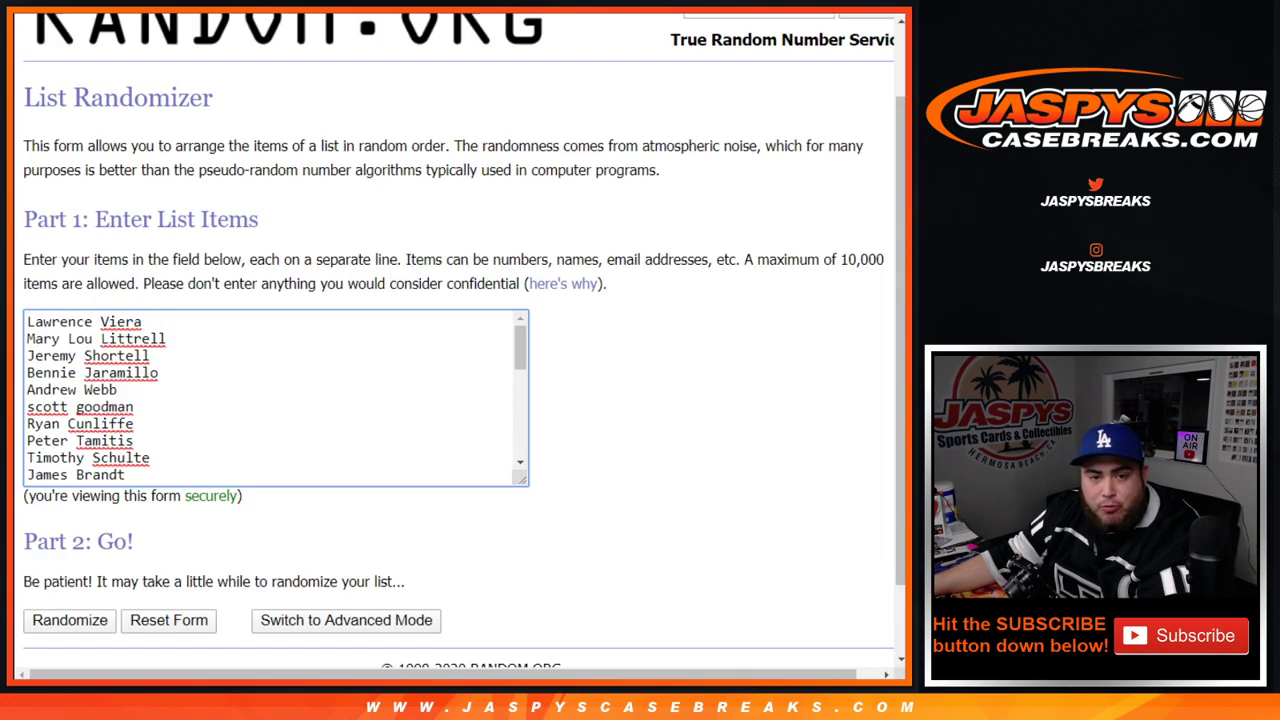
pyautogui.scroll(-5, 275, 397)
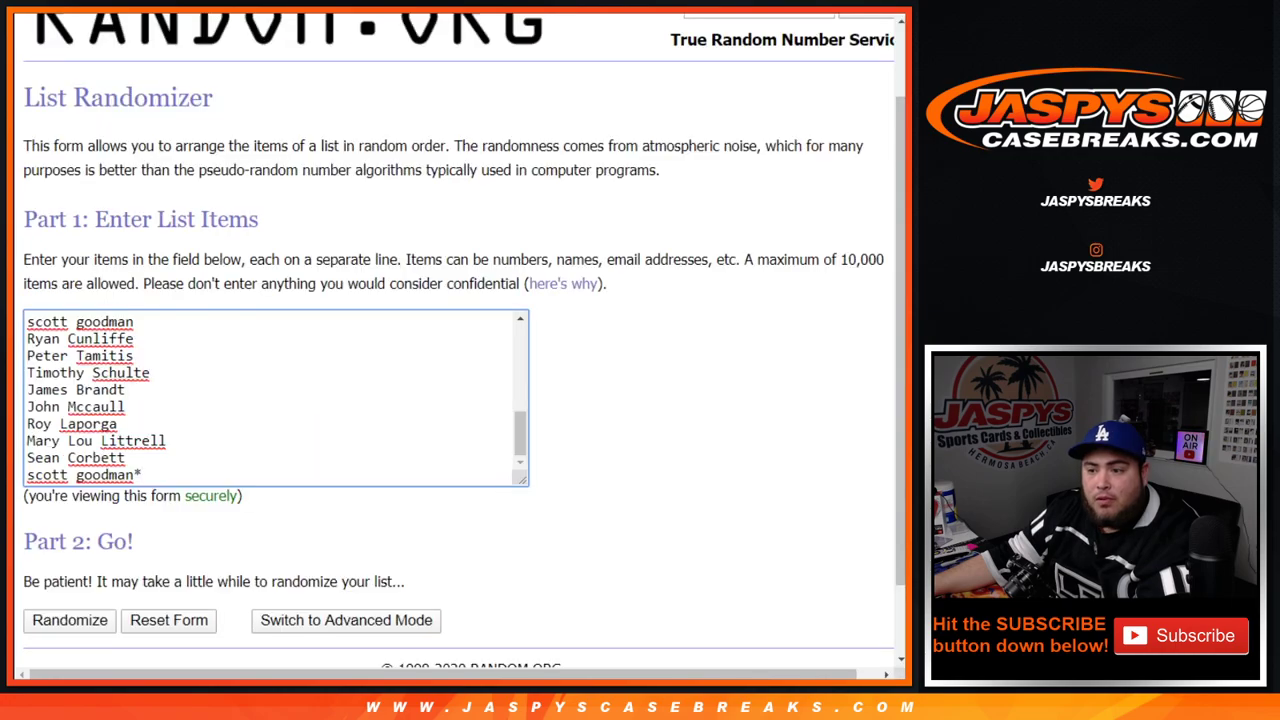
pyautogui.scroll(2, 275, 398)
pyautogui.scroll(-2, 275, 398)
pyautogui.scroll(-1, 459, 360)
pyautogui.click(69, 531)
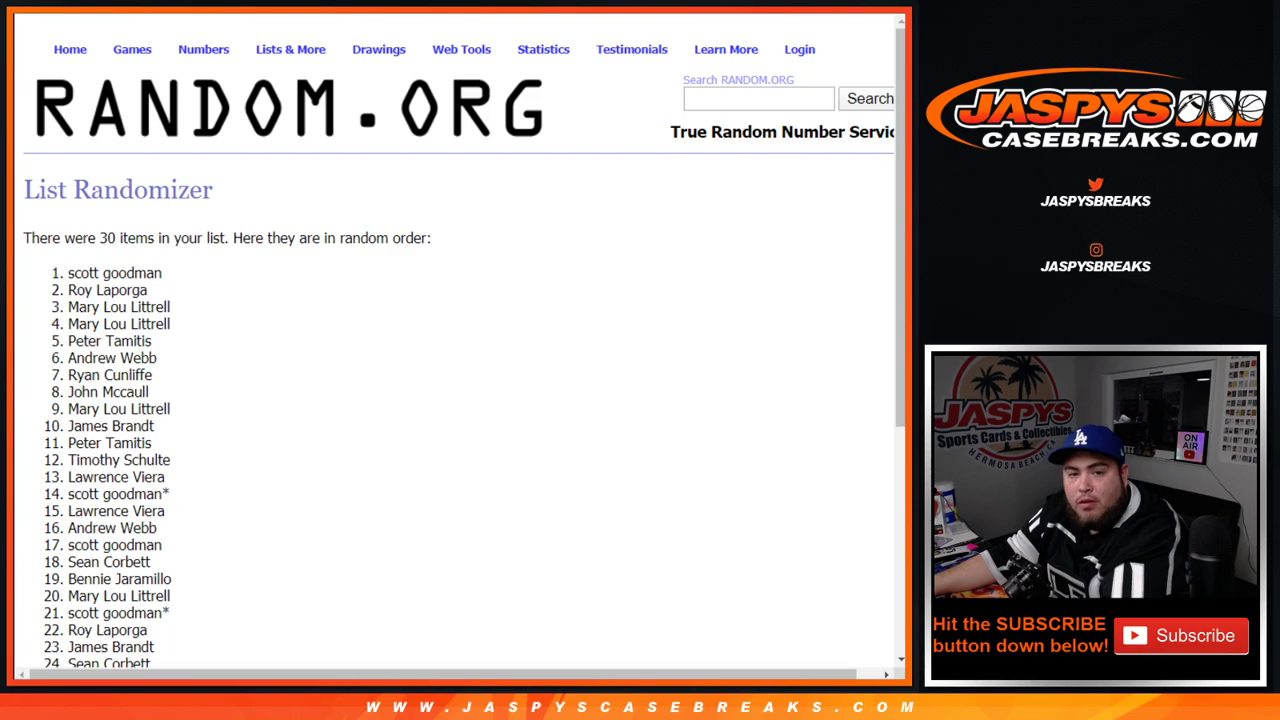
# Re-randomize the participant list three more times, for a total of four shuffles.
pyautogui.scroll(-4, 460, 340)
pyautogui.click(52, 530)
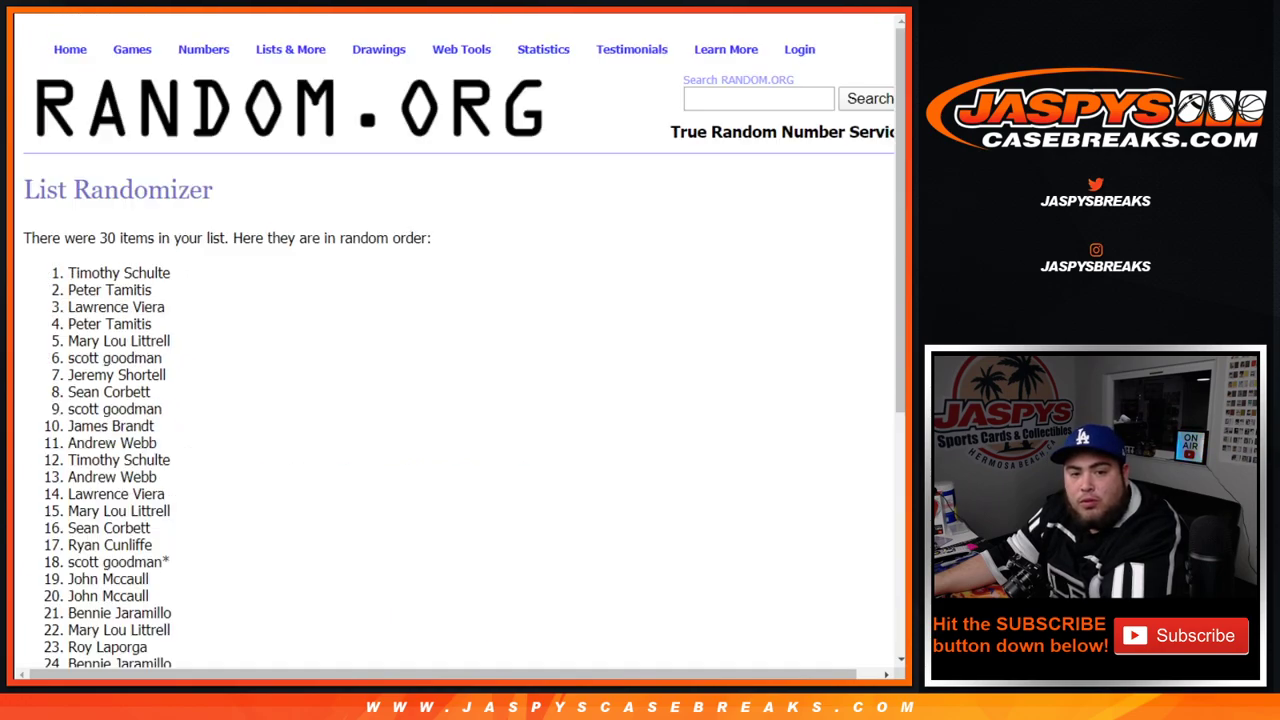
pyautogui.scroll(-4, 460, 340)
pyautogui.click(52, 530)
pyautogui.scroll(-3, 460, 340)
pyautogui.scroll(-2, 460, 340)
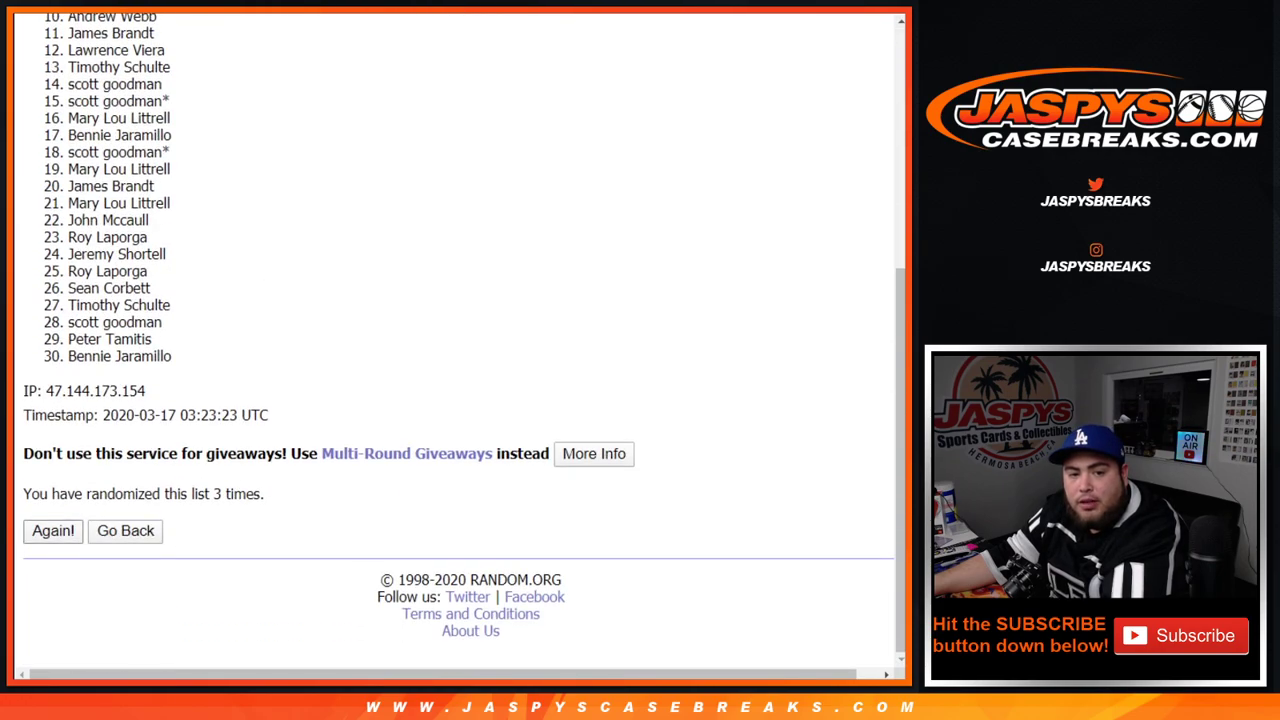
pyautogui.click(53, 531)
pyautogui.scroll(-5, 460, 340)
# Compare the number of name-list randomizations with the rolled dice on the Dice Roller page.
pyautogui.moveTo(214, 494); pyautogui.dragTo(264, 494)
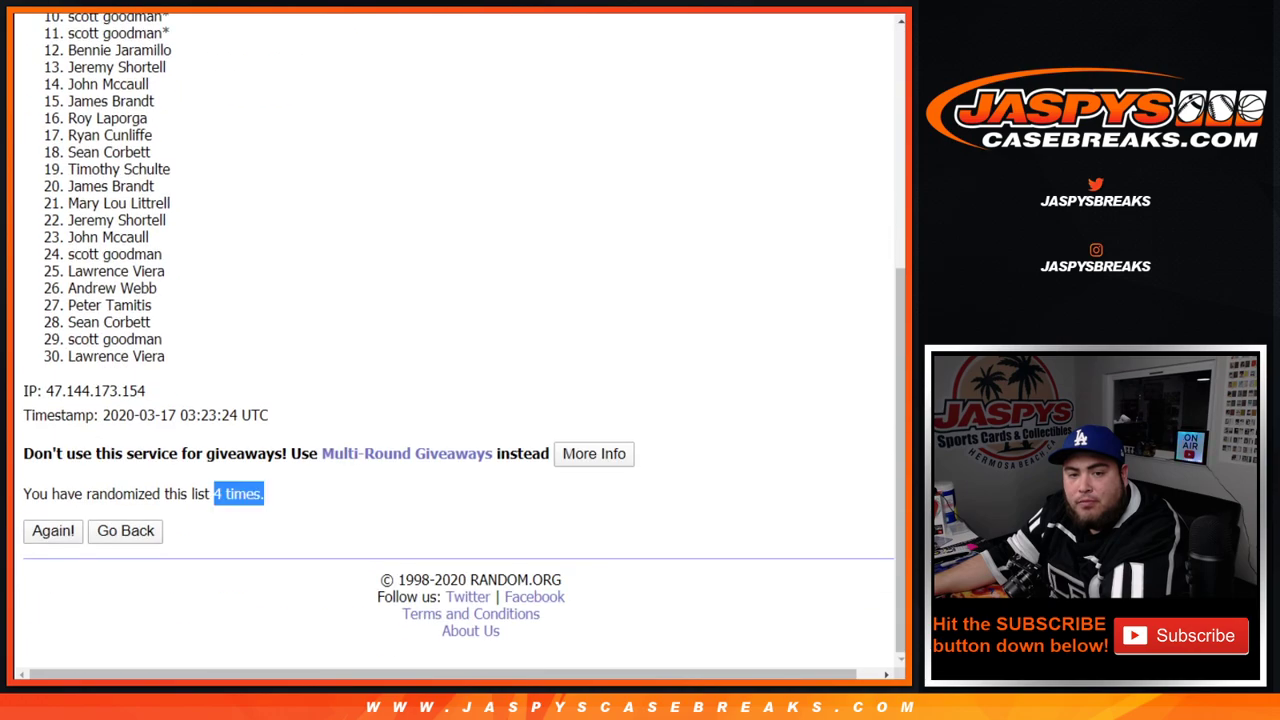
pyautogui.hotkey('ctrl', 'Tab')
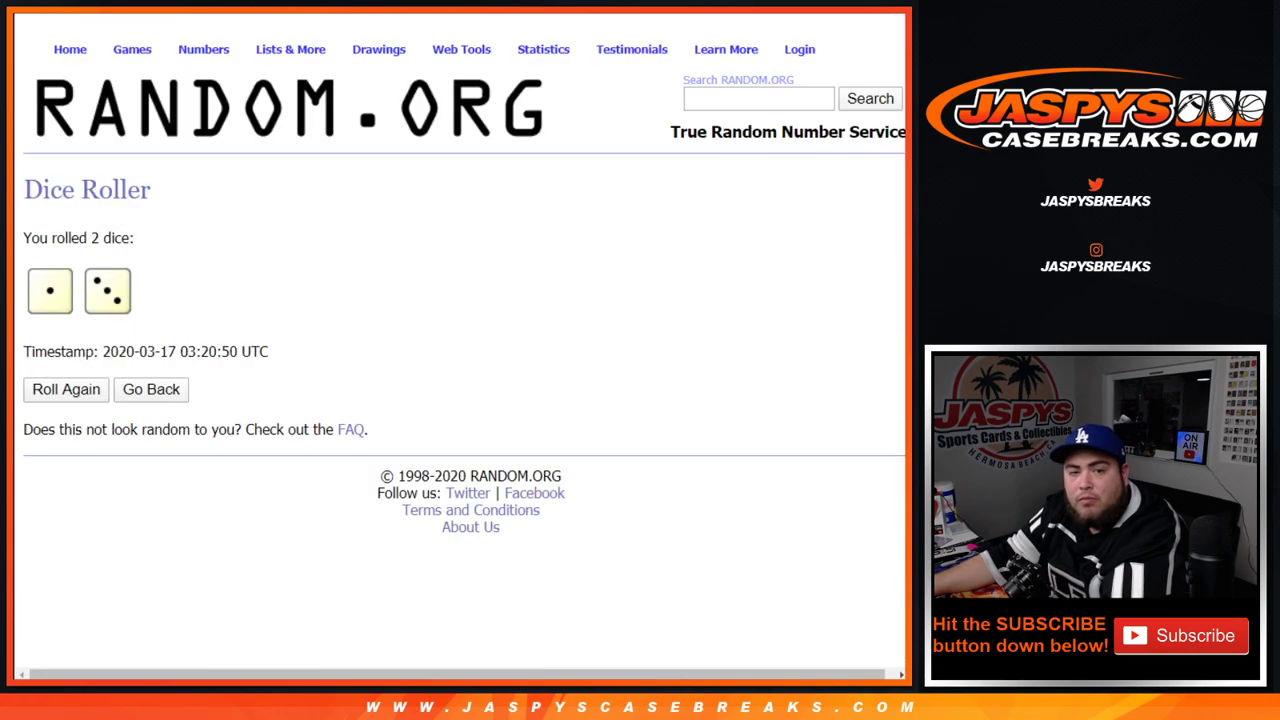
pyautogui.hotkey('ctrl', 'shift', 'Tab')
# Copy all 30 randomized participant names and paste them into column A of the Google Sheets break spreadsheet, starting at A1.
pyautogui.scroll(7, 460, 340)
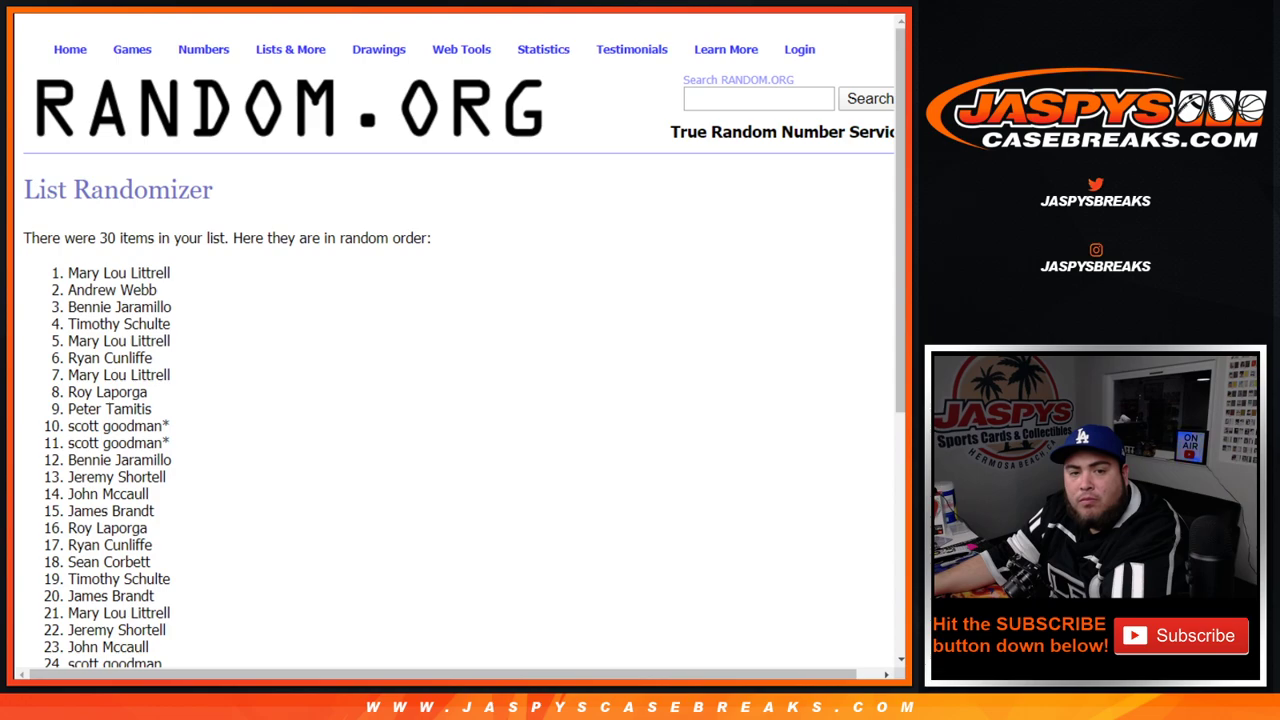
pyautogui.moveTo(66, 272); pyautogui.dragTo(165, 408)
pyautogui.hotkey('ctrl', 'c')
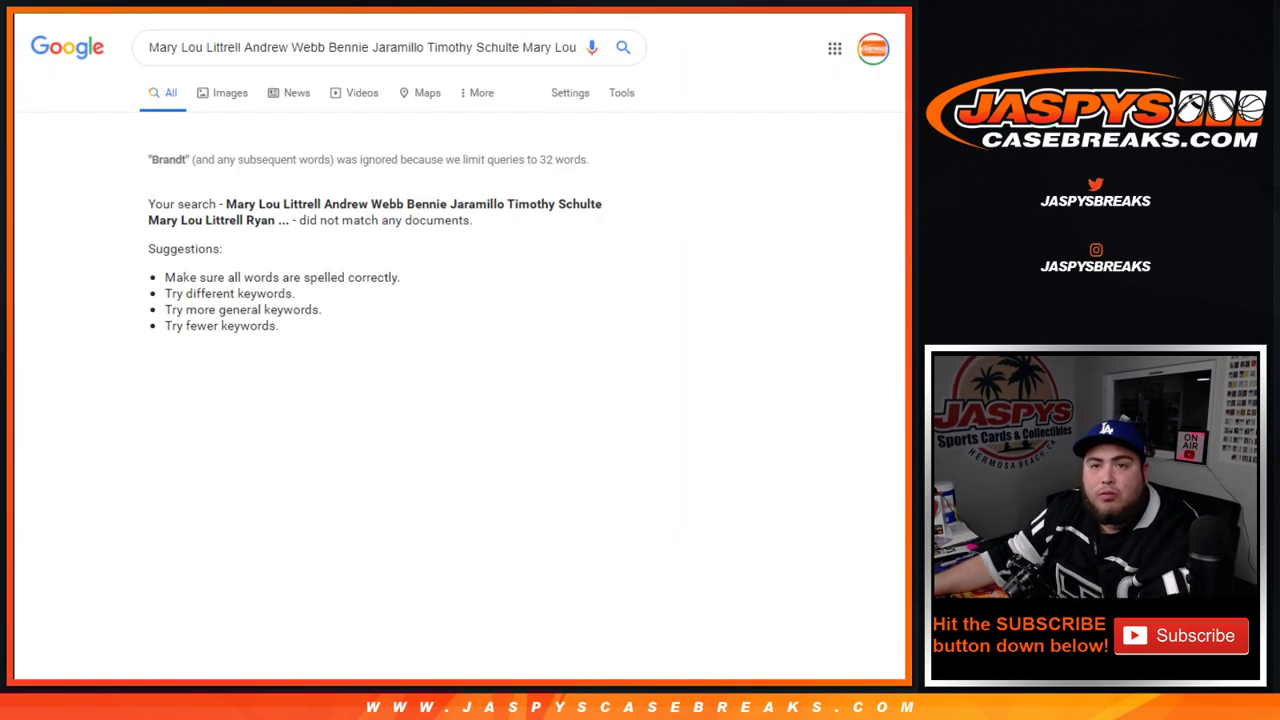
pyautogui.hotkey('ctrl', 'w')
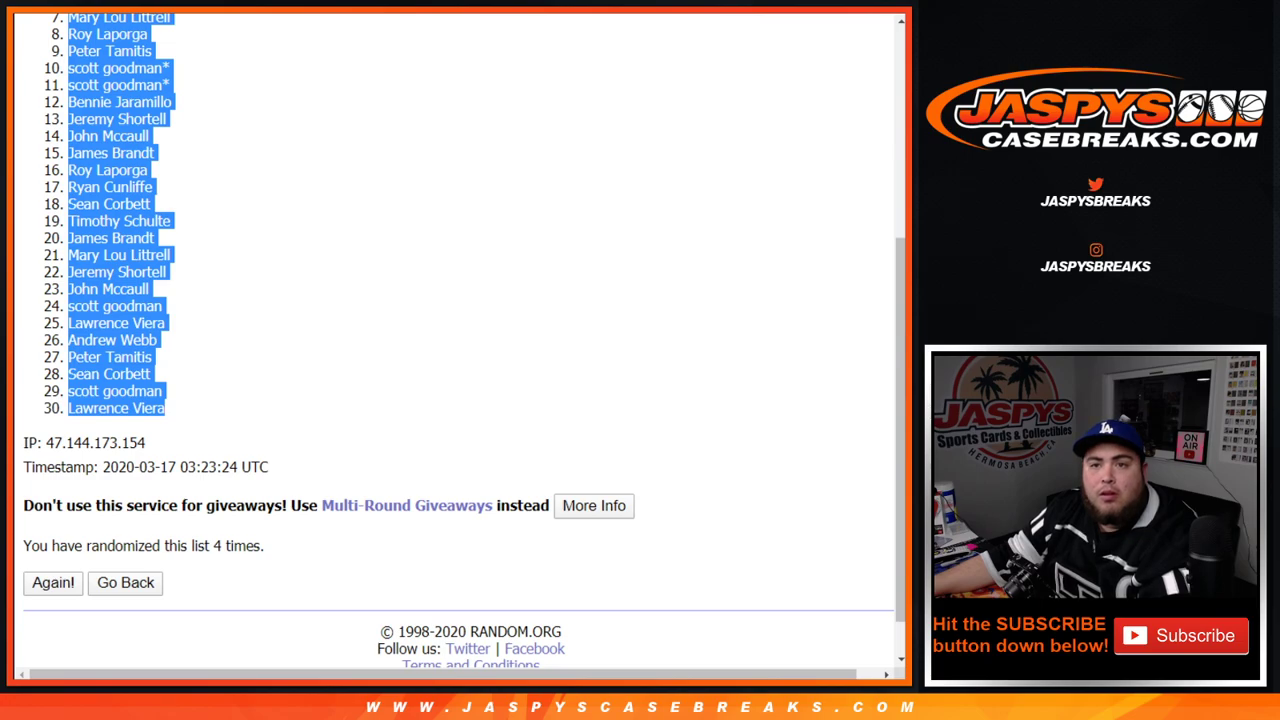
pyautogui.hotkey('ctrl', 'Tab')
pyautogui.hotkey('ctrl', 'v')
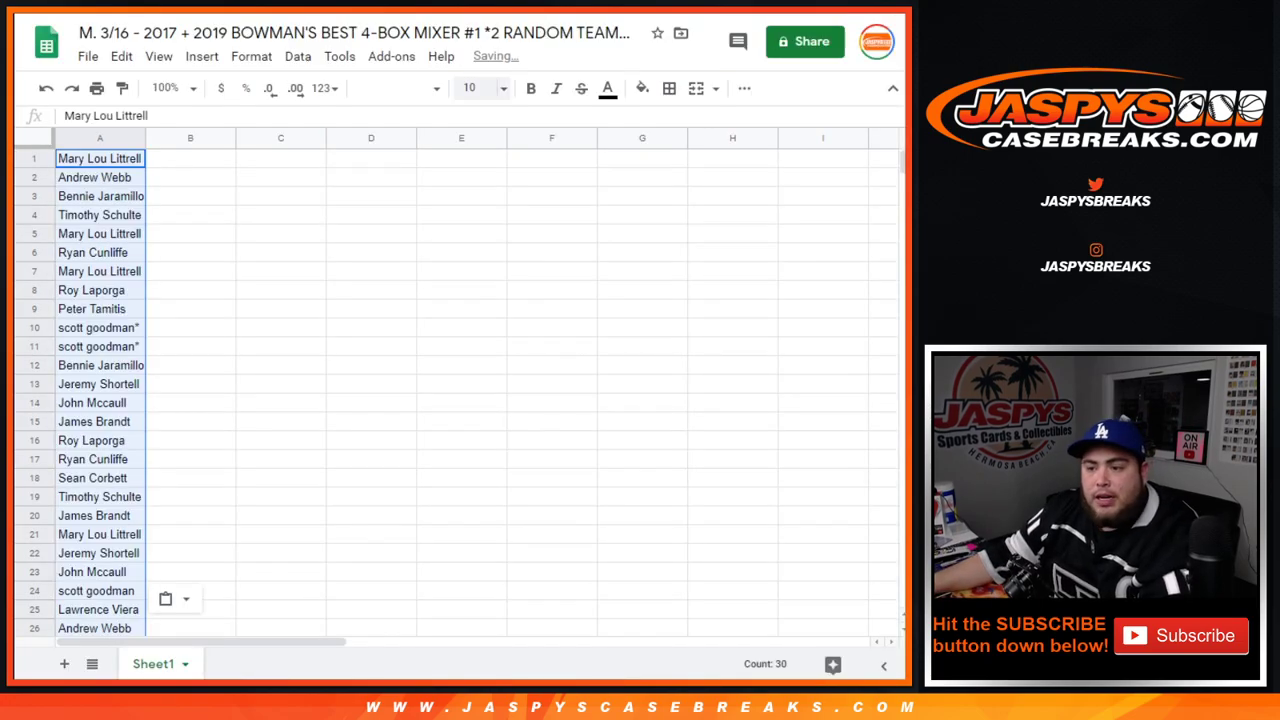
# Switch to the List Randomizer page holding the baseball teams and randomize that list once.
pyautogui.hotkey('ctrl', 'Tab')
pyautogui.hotkey('ctrl', 'Tab')
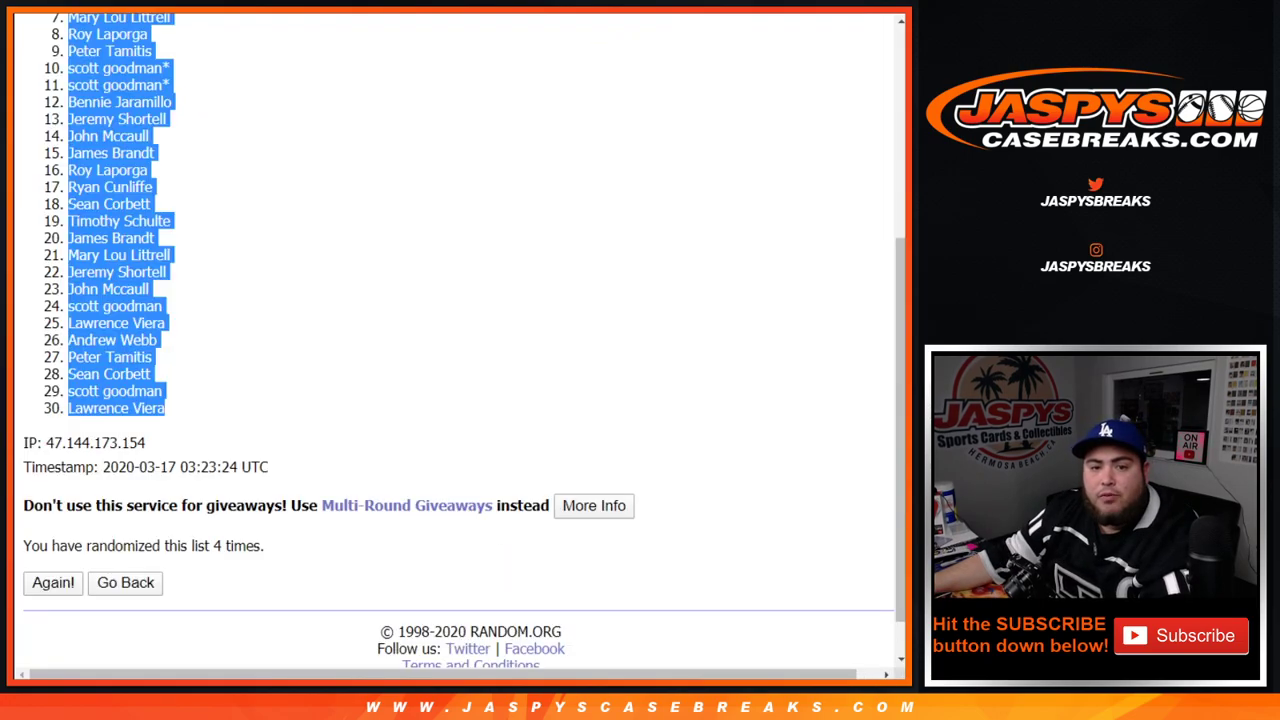
pyautogui.hotkey('ctrl', 'Tab')
pyautogui.scroll(-4, 268, 490)
pyautogui.scroll(-3, 458, 430)
pyautogui.click(70, 530)
# Re-randomize the team list three more times and highlight the randomization count.
pyautogui.scroll(-5, 458, 430)
pyautogui.scroll(-1, 464, 332)
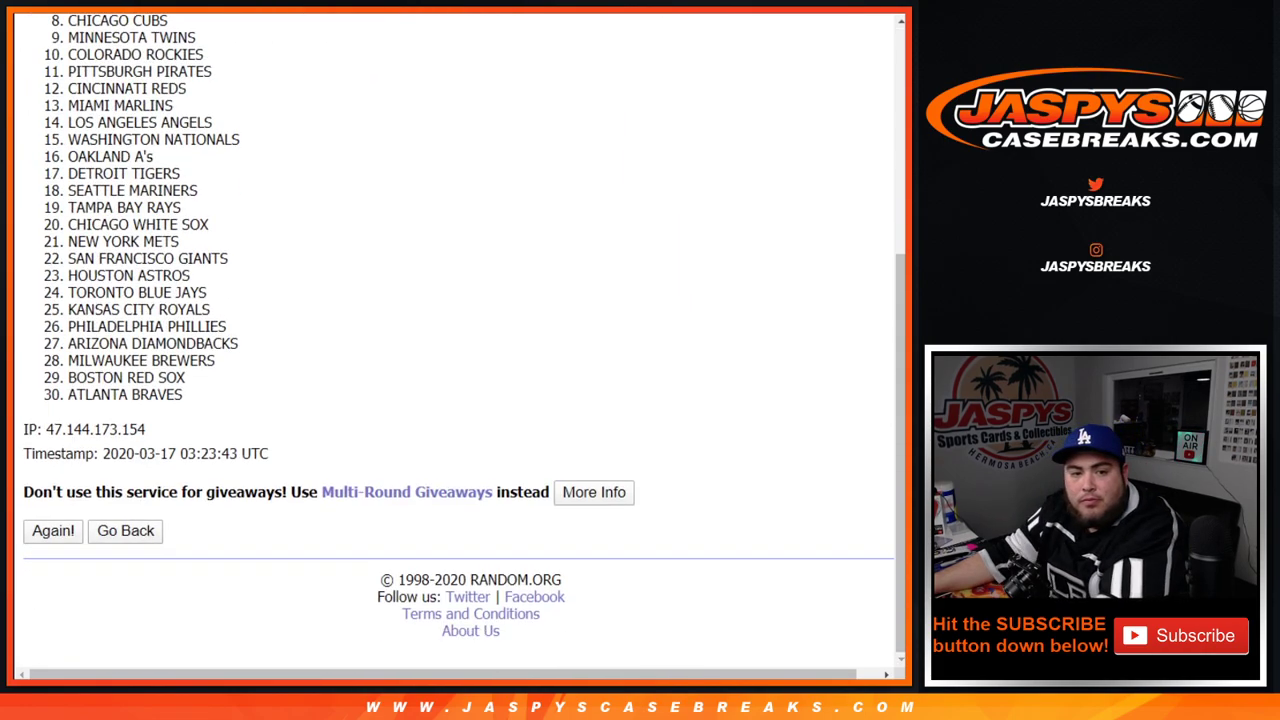
pyautogui.click(53, 531)
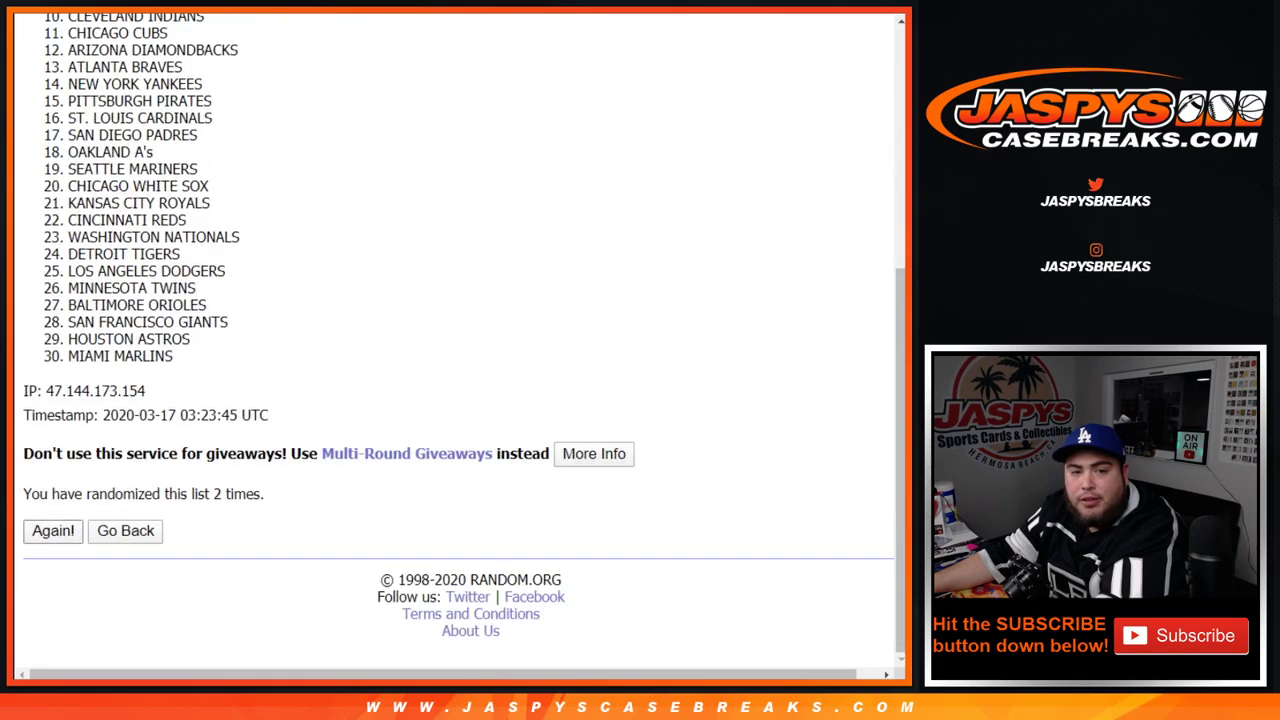
pyautogui.click(53, 531)
pyautogui.click(53, 531)
pyautogui.moveTo(210, 494); pyautogui.dragTo(266, 494)
# Copy the 30 randomized team names and paste them into column B of the spreadsheet beside the participants, starting at B1.
pyautogui.scroll(5, 266, 494)
pyautogui.moveTo(68, 272); pyautogui.dragTo(209, 497)
pyautogui.hotkey('ctrl', 'c')
pyautogui.scroll(-3, 182, 293)
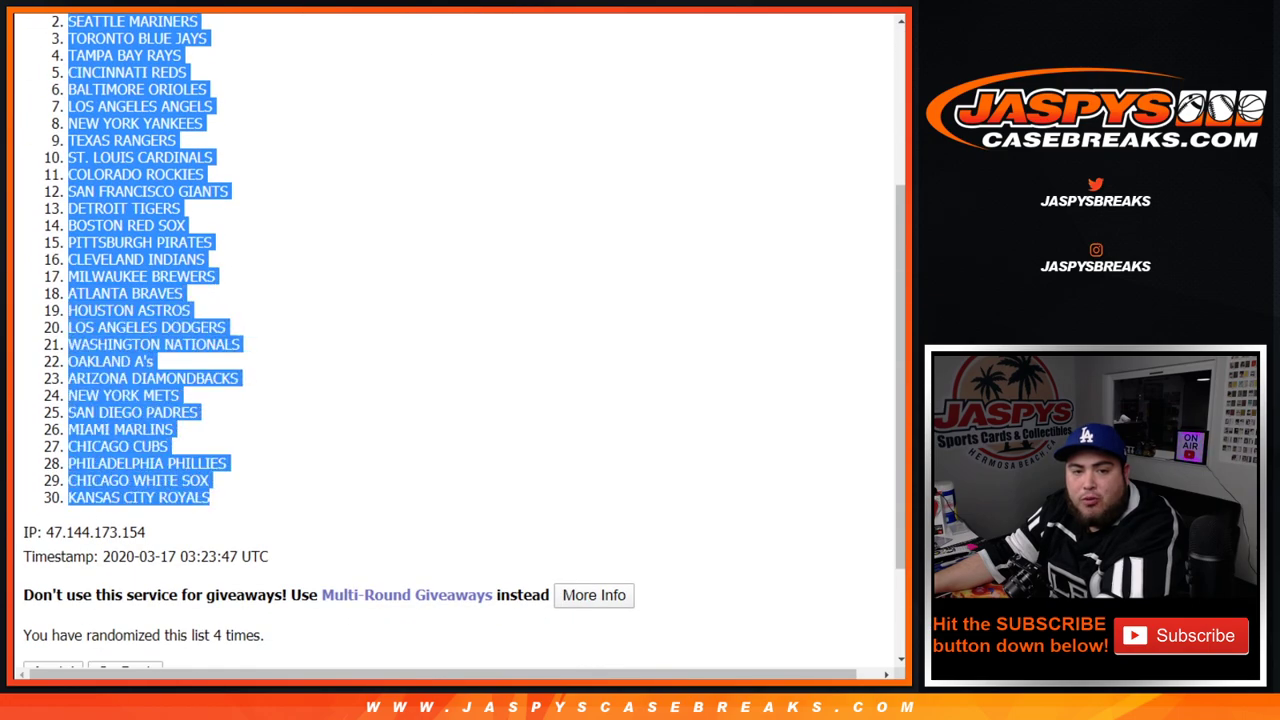
pyautogui.hotkey('ctrl', 'Tab')
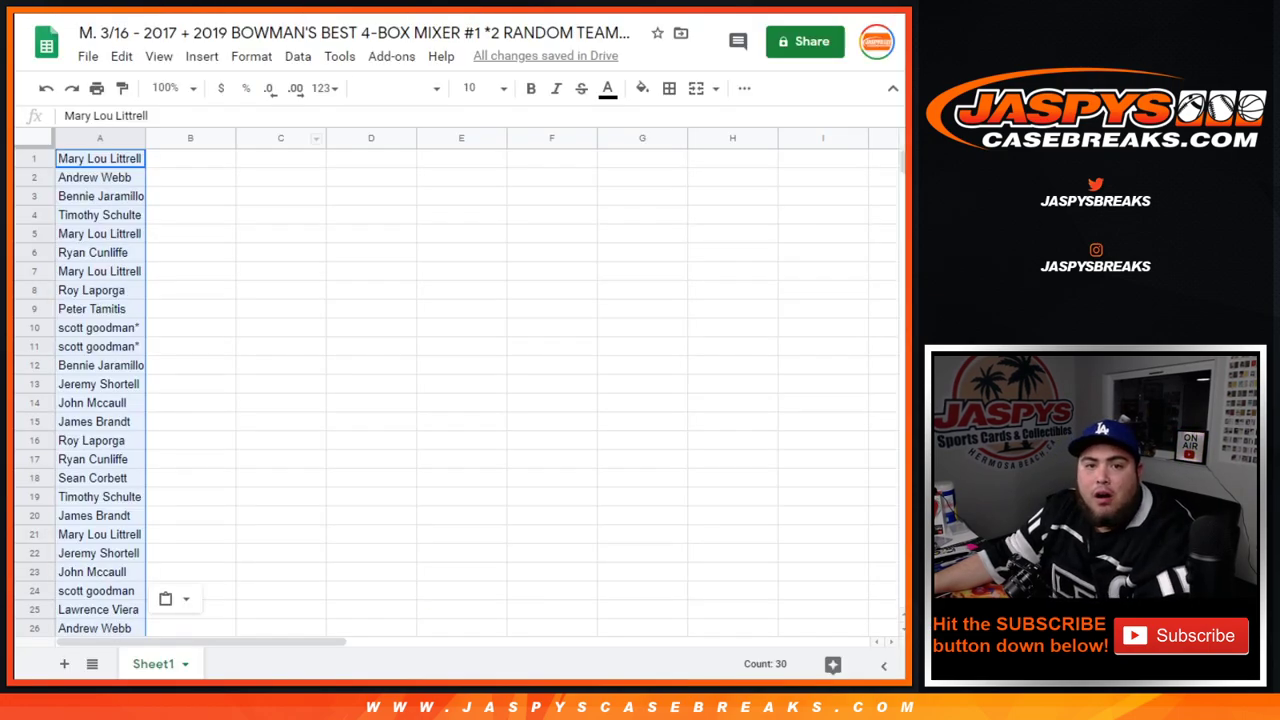
pyautogui.click(190, 158)
pyautogui.hotkey('ctrl', 'v')
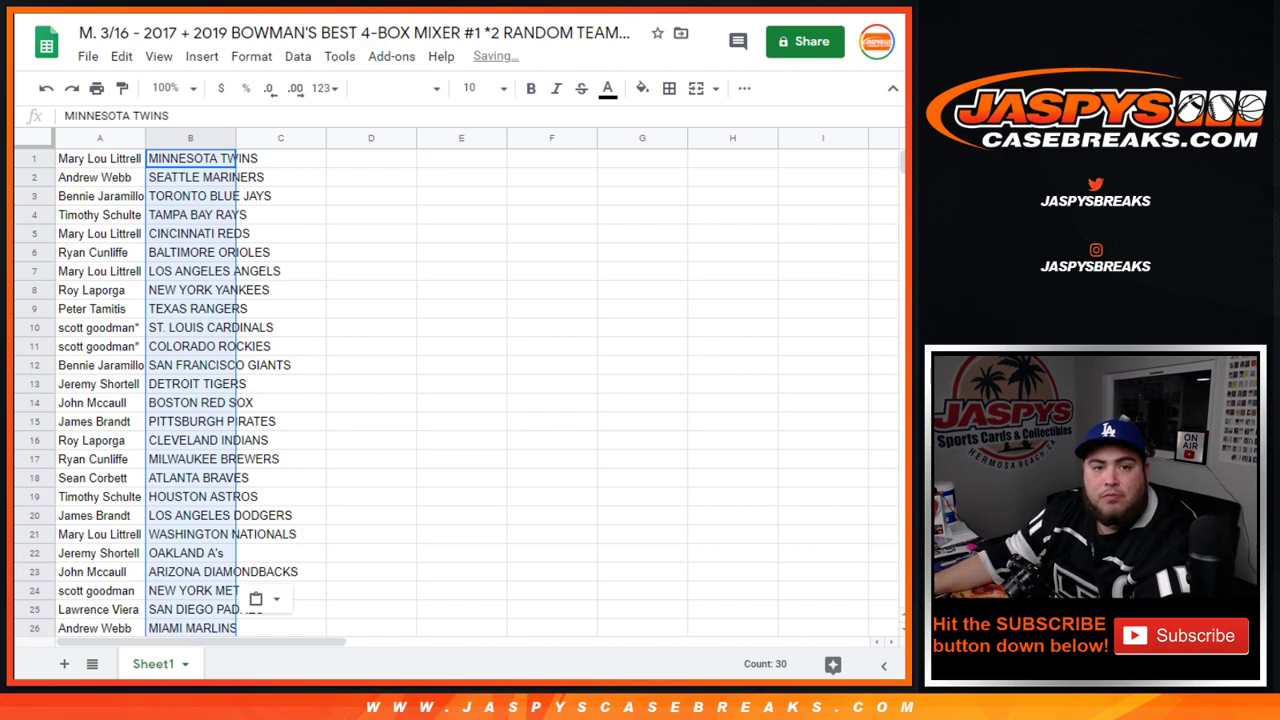
# Set the whole sheet's font size to 14 and fit the column widths to their contents.
pyautogui.hotkey('ctrl', 'a')
pyautogui.click(486, 88)
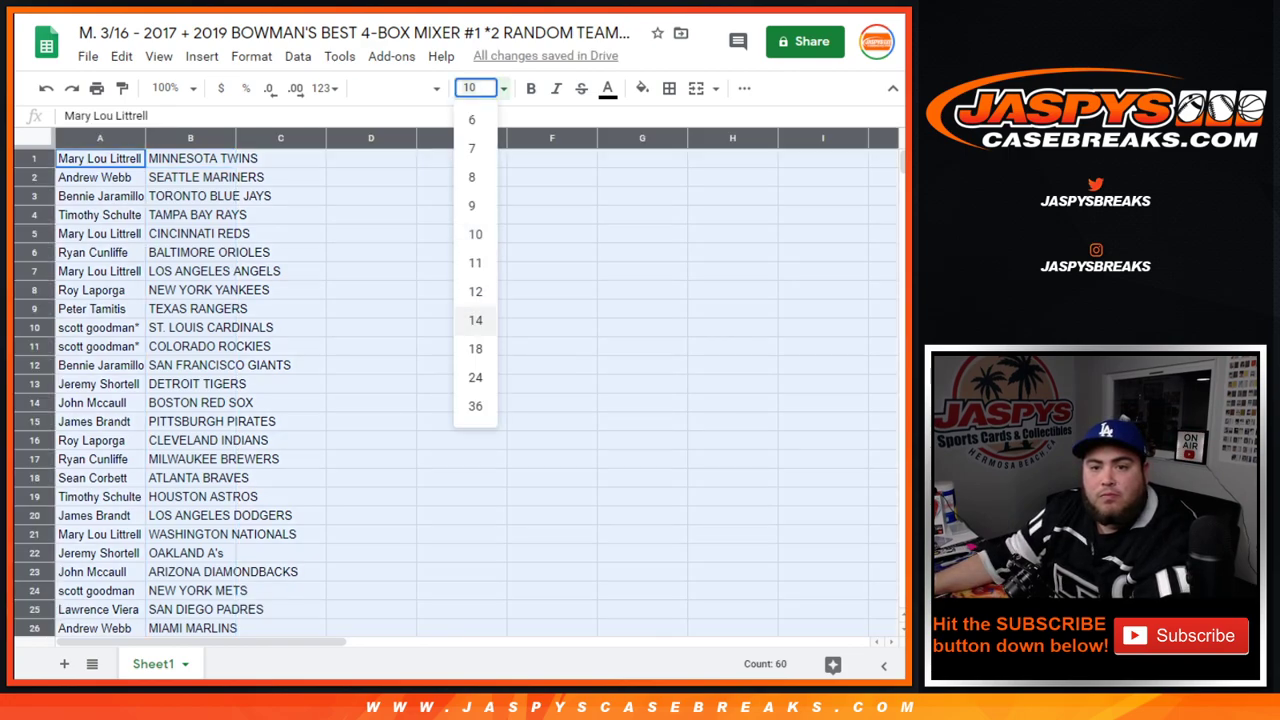
pyautogui.click(475, 320)
pyautogui.doubleClick(145, 138)
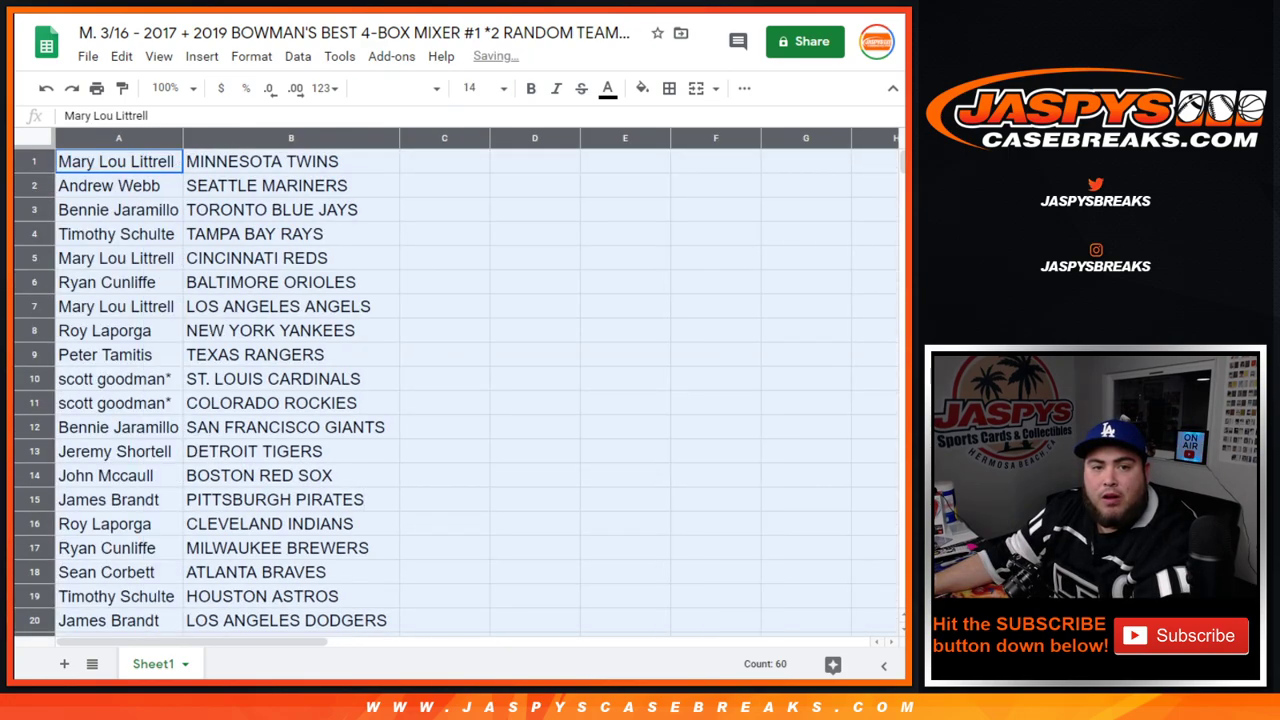
# Go through rows 1 to 30 one at a time, highlighting each row to read the participant and assigned team.
pyautogui.click(34, 159)
pyautogui.click(34, 185)
pyautogui.click(34, 209)
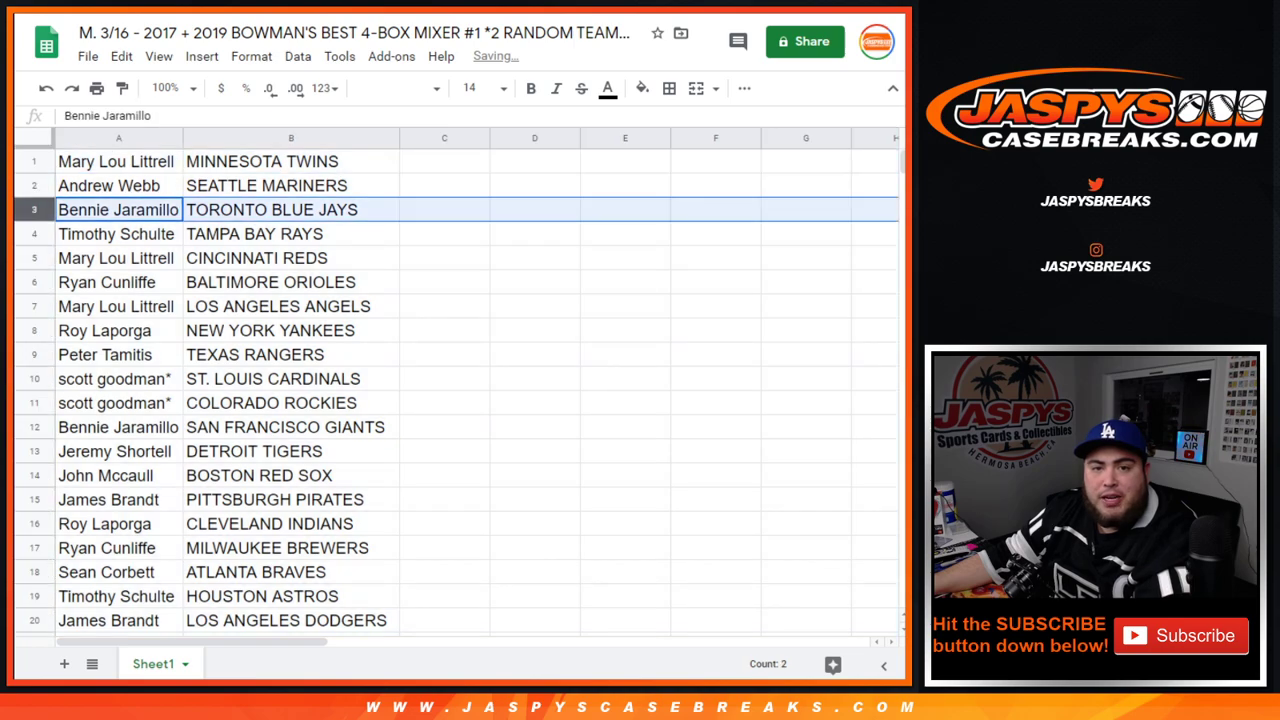
pyautogui.click(34, 233)
pyautogui.click(34, 258)
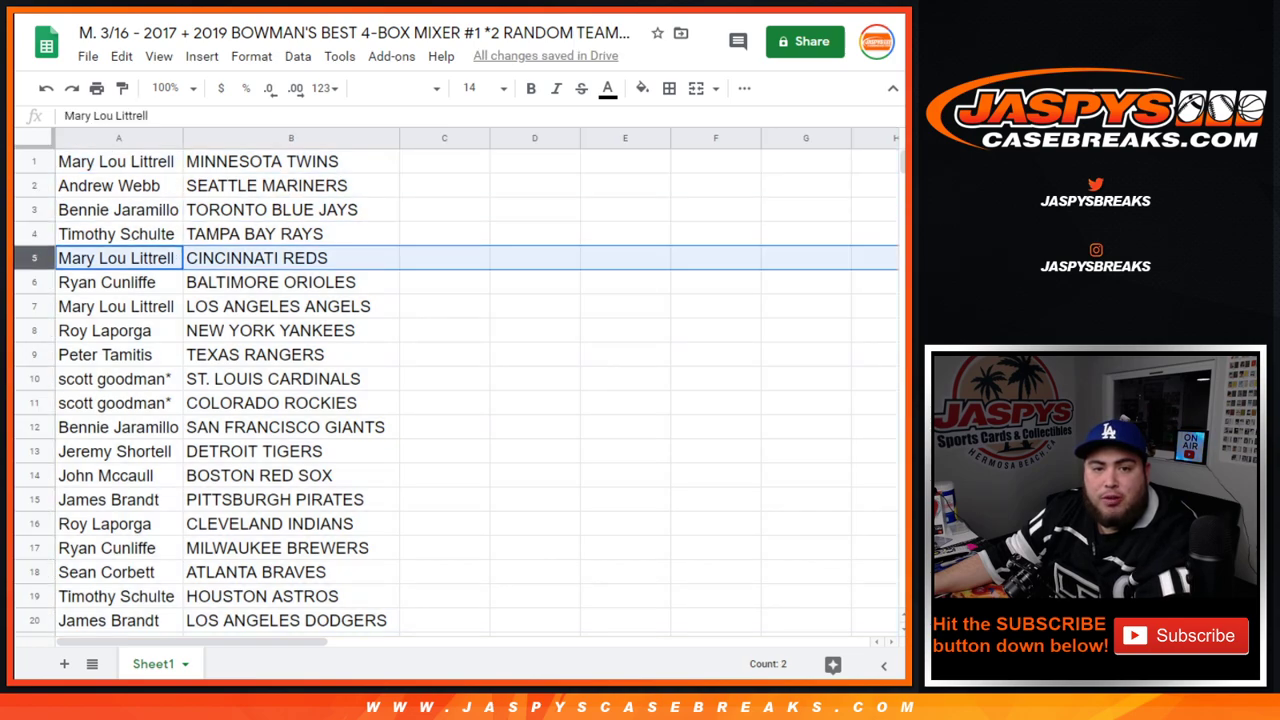
pyautogui.click(34, 282)
pyautogui.click(34, 306)
pyautogui.click(34, 330)
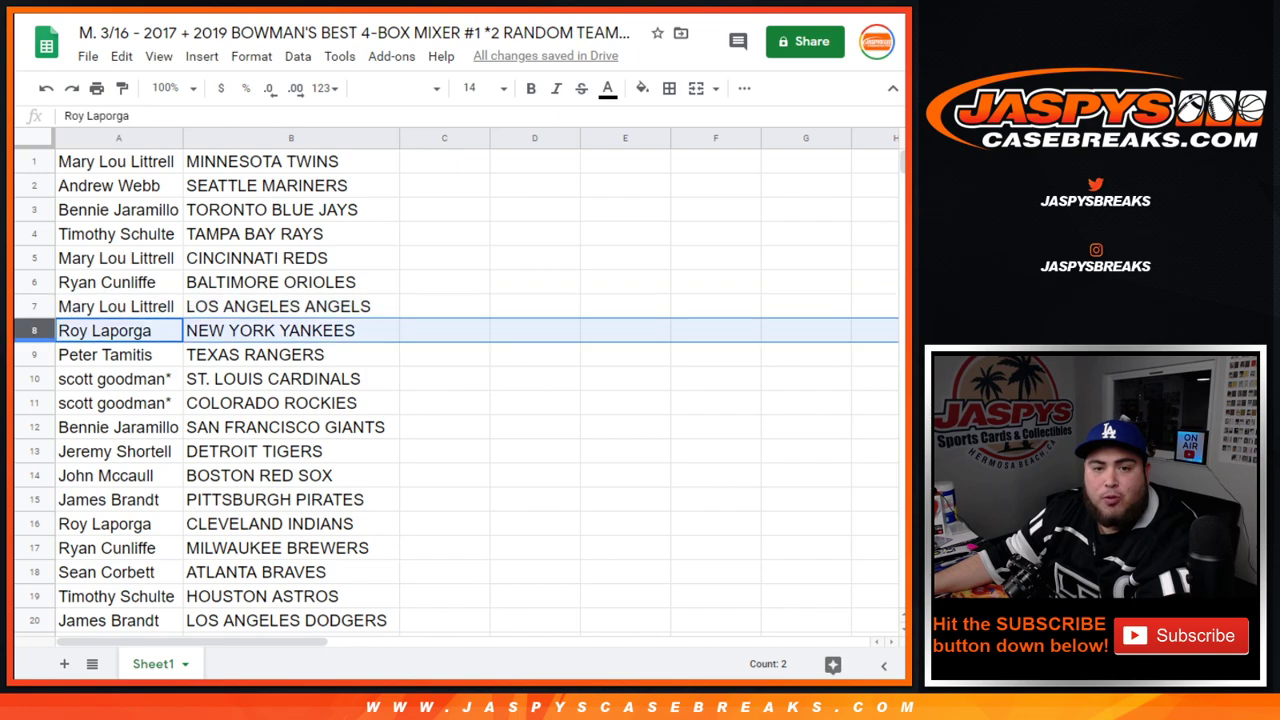
pyautogui.click(34, 354)
pyautogui.click(34, 378)
pyautogui.click(34, 403)
pyautogui.click(34, 427)
pyautogui.scroll(-2, 456, 390)
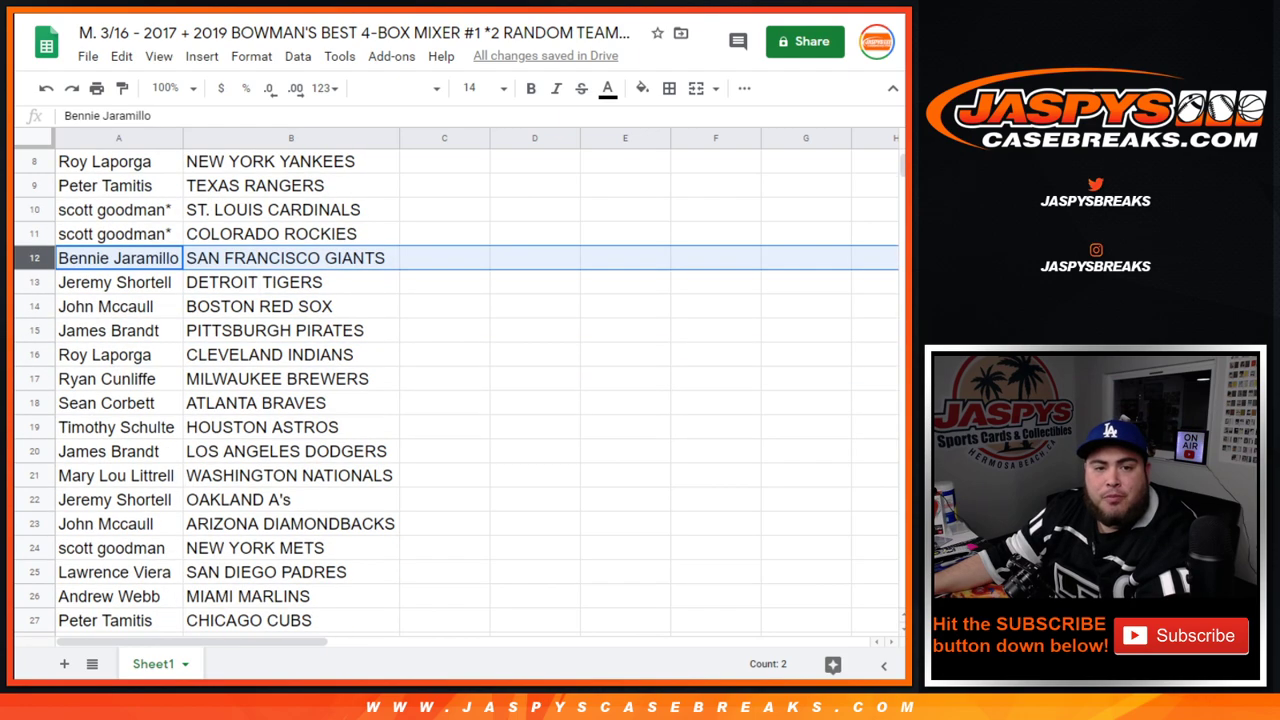
pyautogui.click(34, 282)
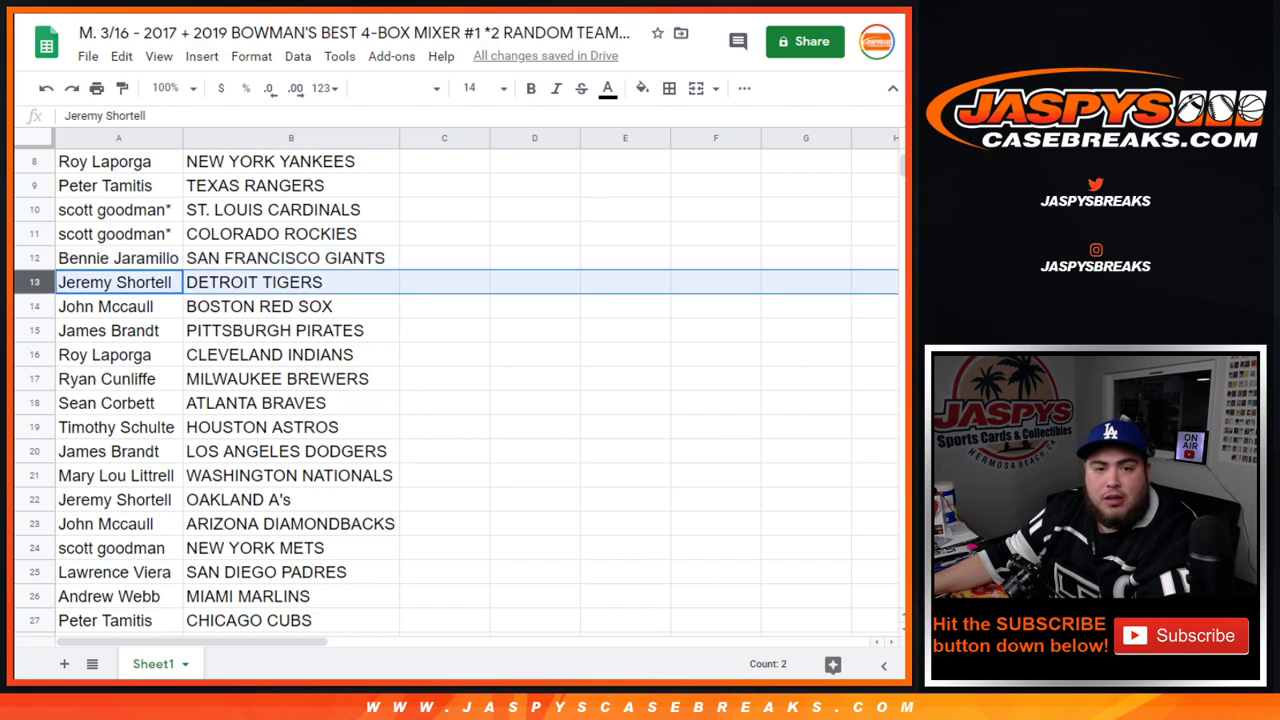
pyautogui.click(34, 306)
pyautogui.click(34, 330)
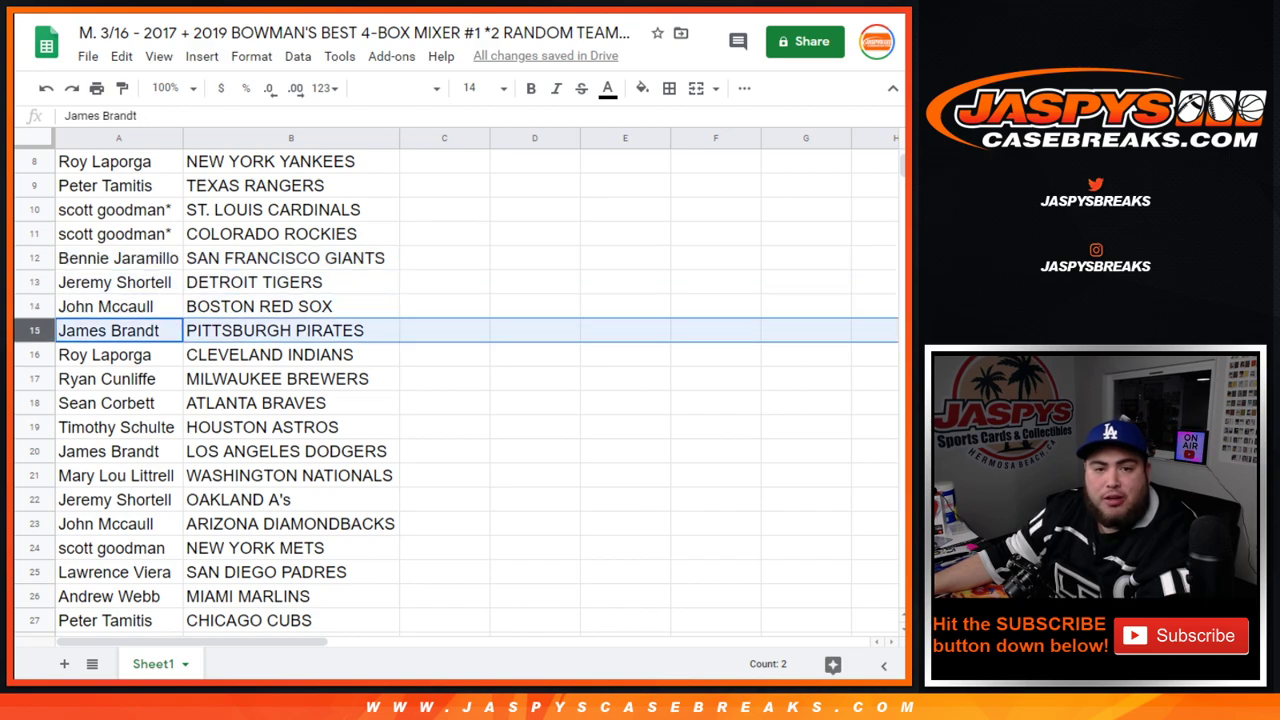
pyautogui.click(34, 354)
pyautogui.click(34, 378)
pyautogui.scroll(-2, 456, 390)
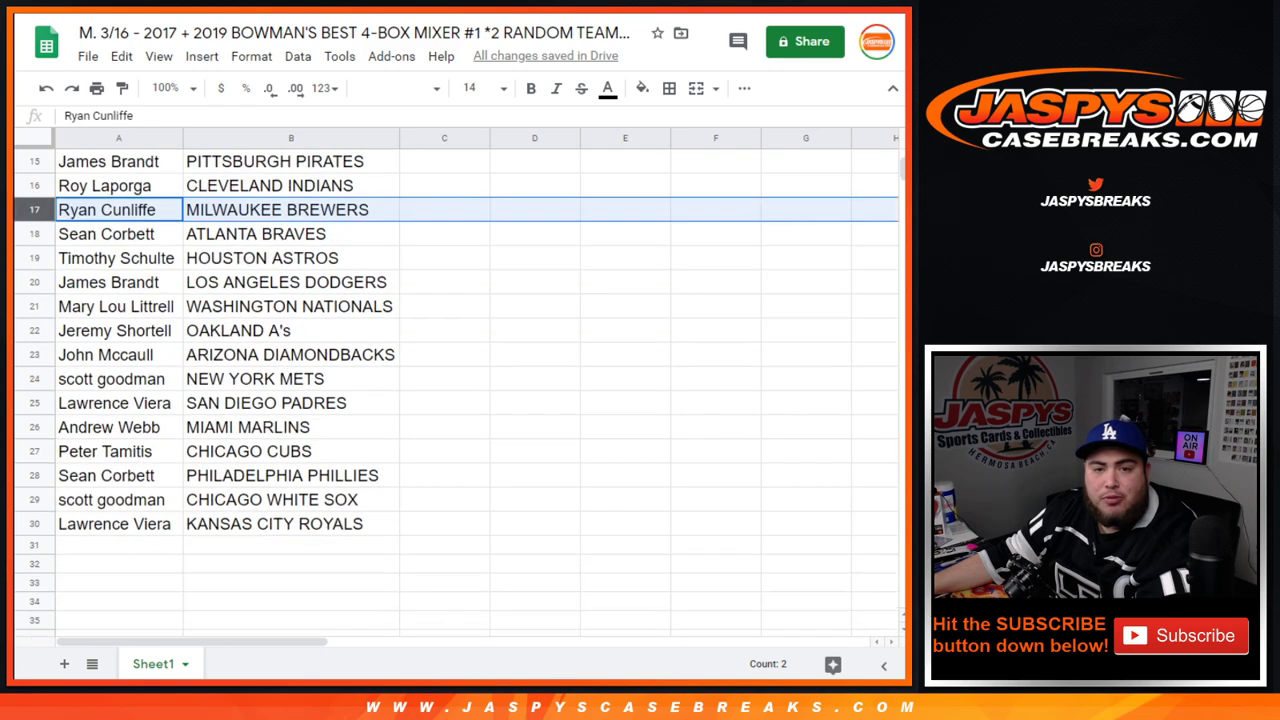
pyautogui.click(34, 234)
pyautogui.click(34, 258)
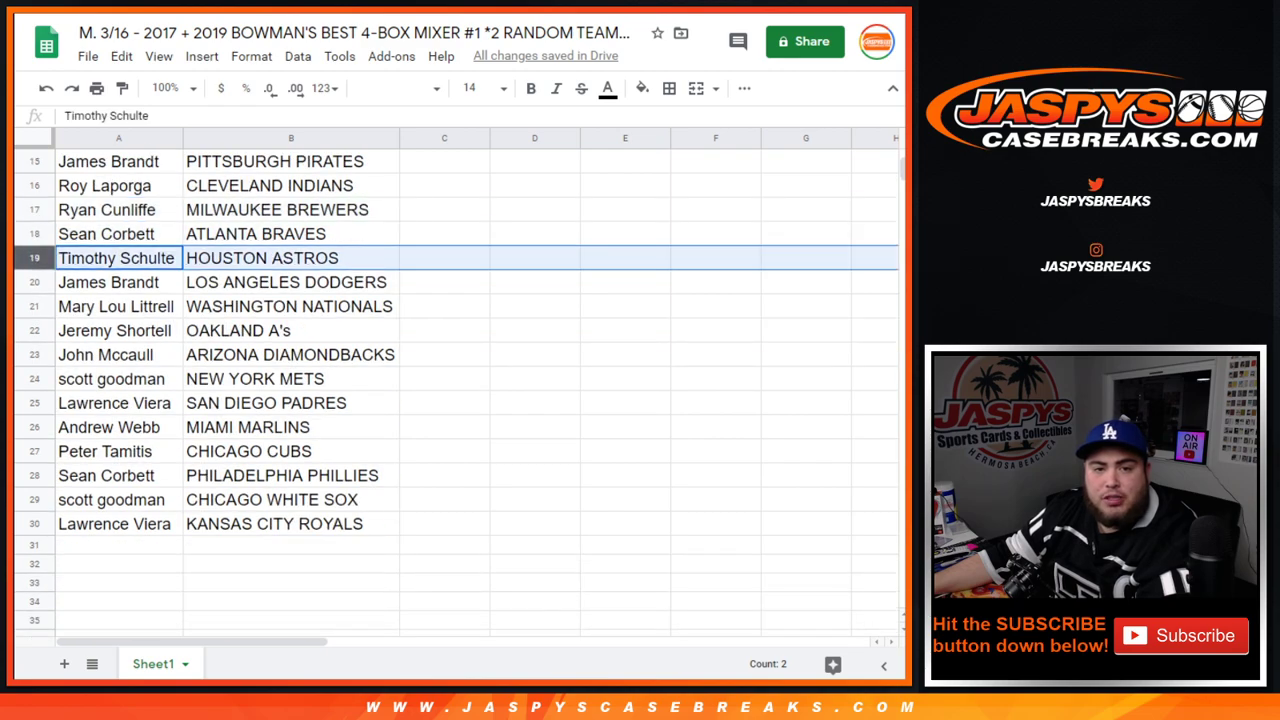
pyautogui.click(34, 282)
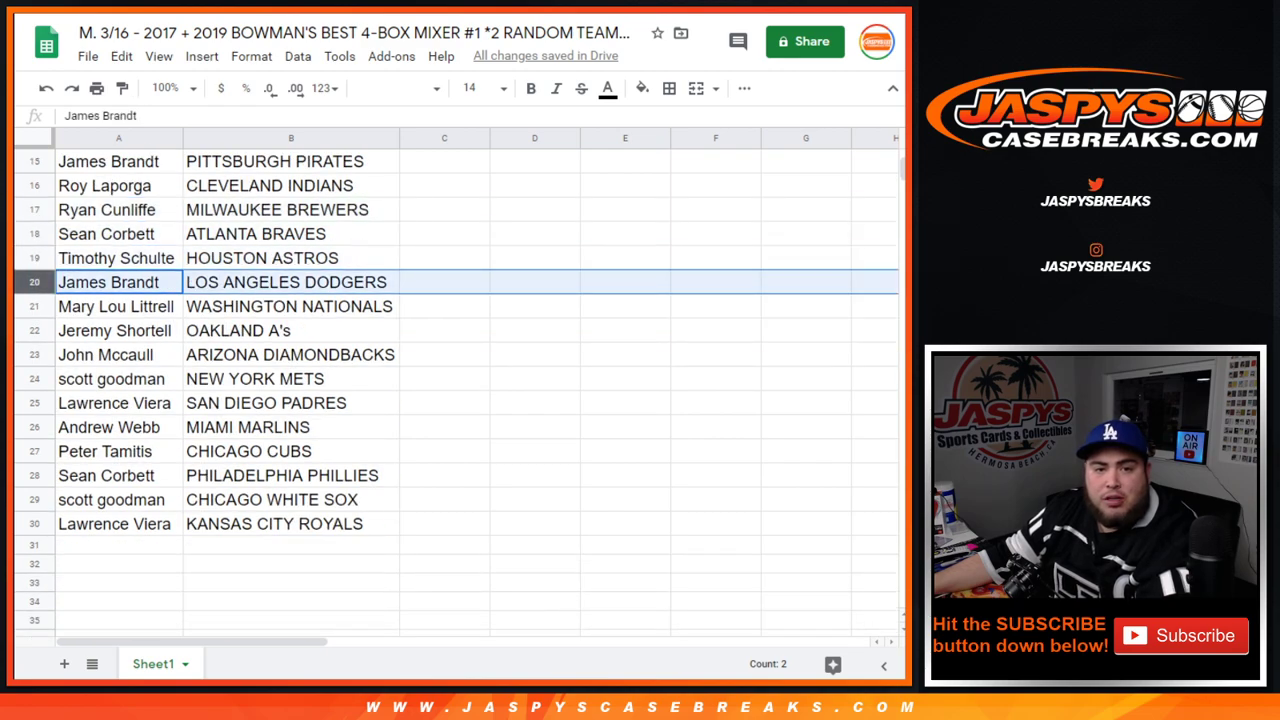
pyautogui.click(34, 306)
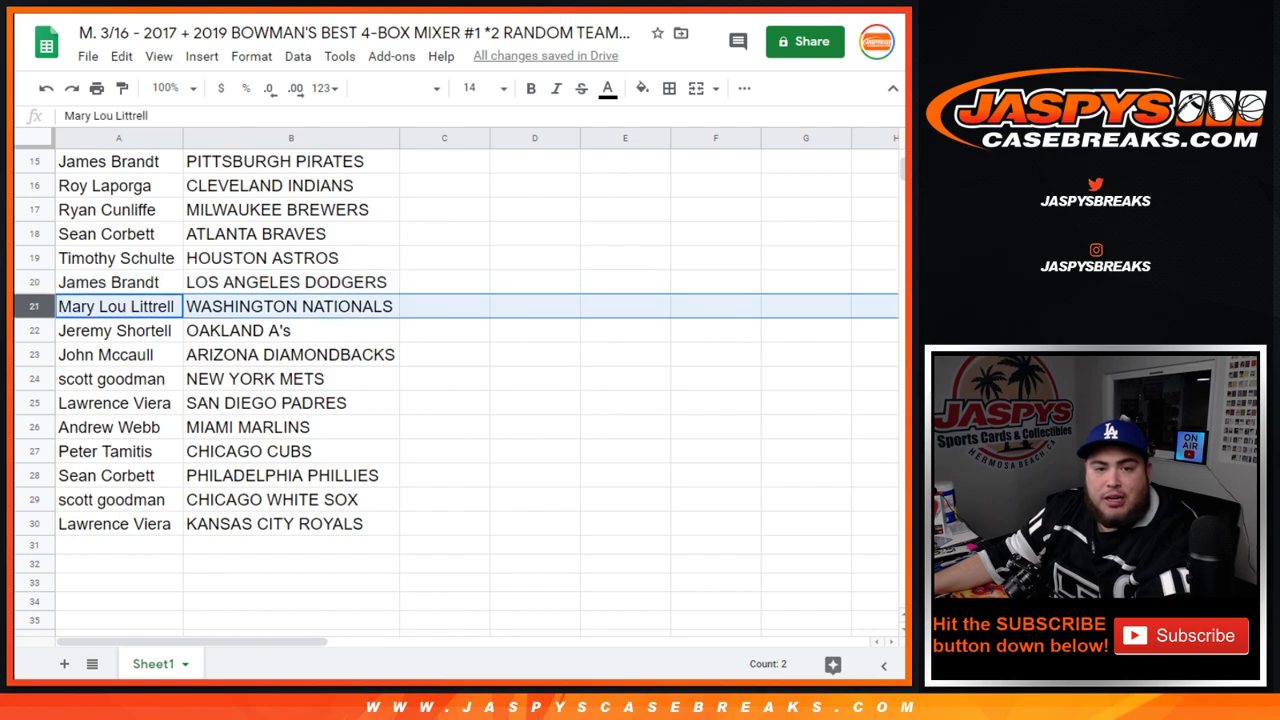
pyautogui.click(34, 330)
pyautogui.click(34, 354)
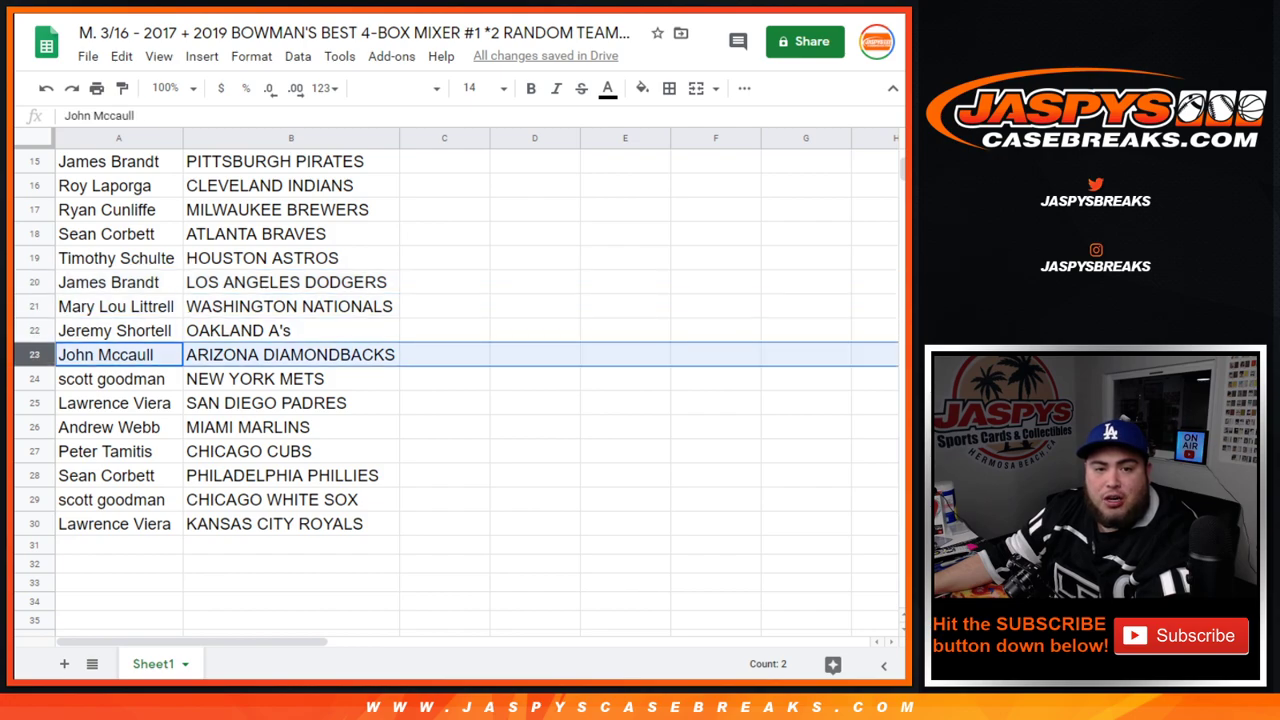
pyautogui.click(34, 378)
pyautogui.click(34, 403)
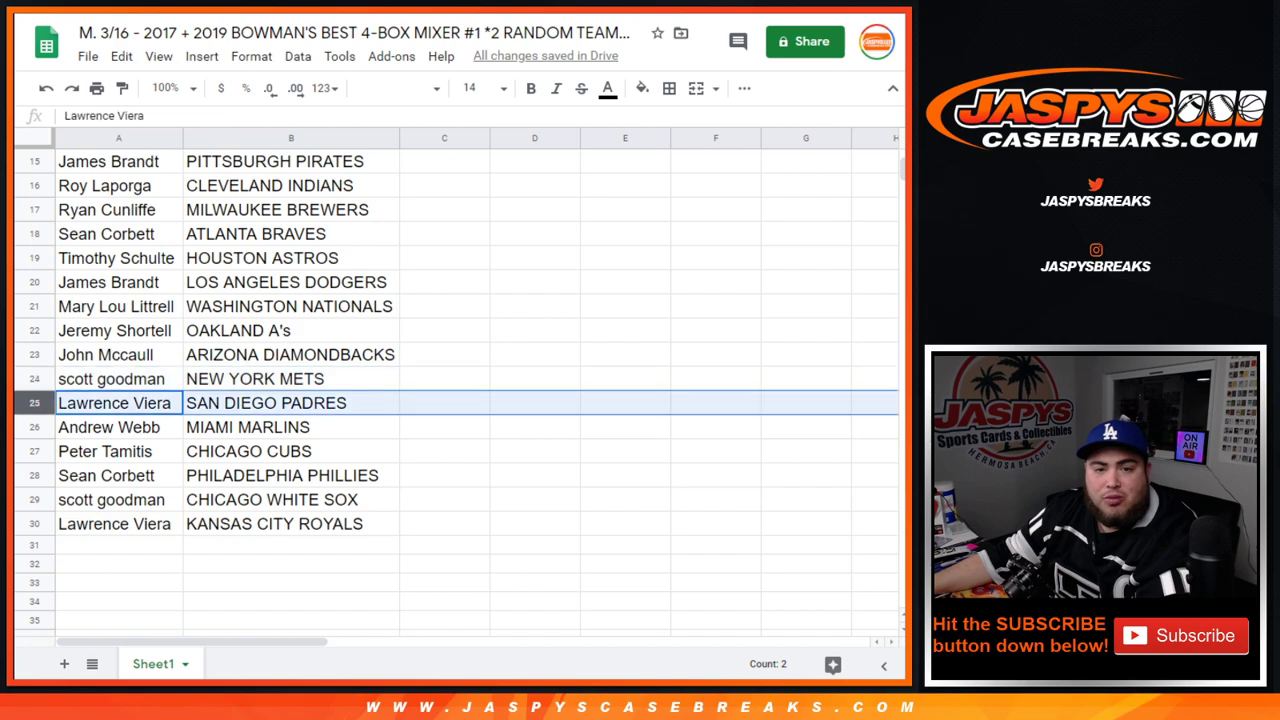
pyautogui.click(34, 427)
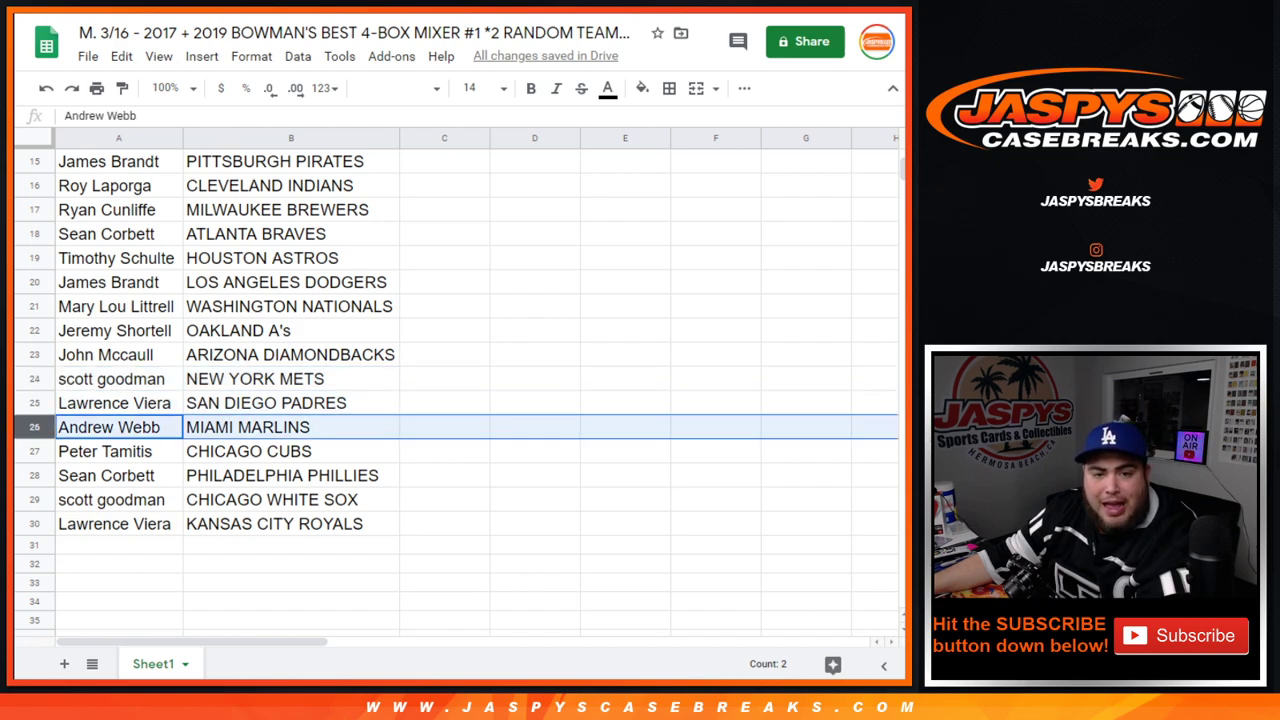
pyautogui.click(34, 451)
pyautogui.click(34, 475)
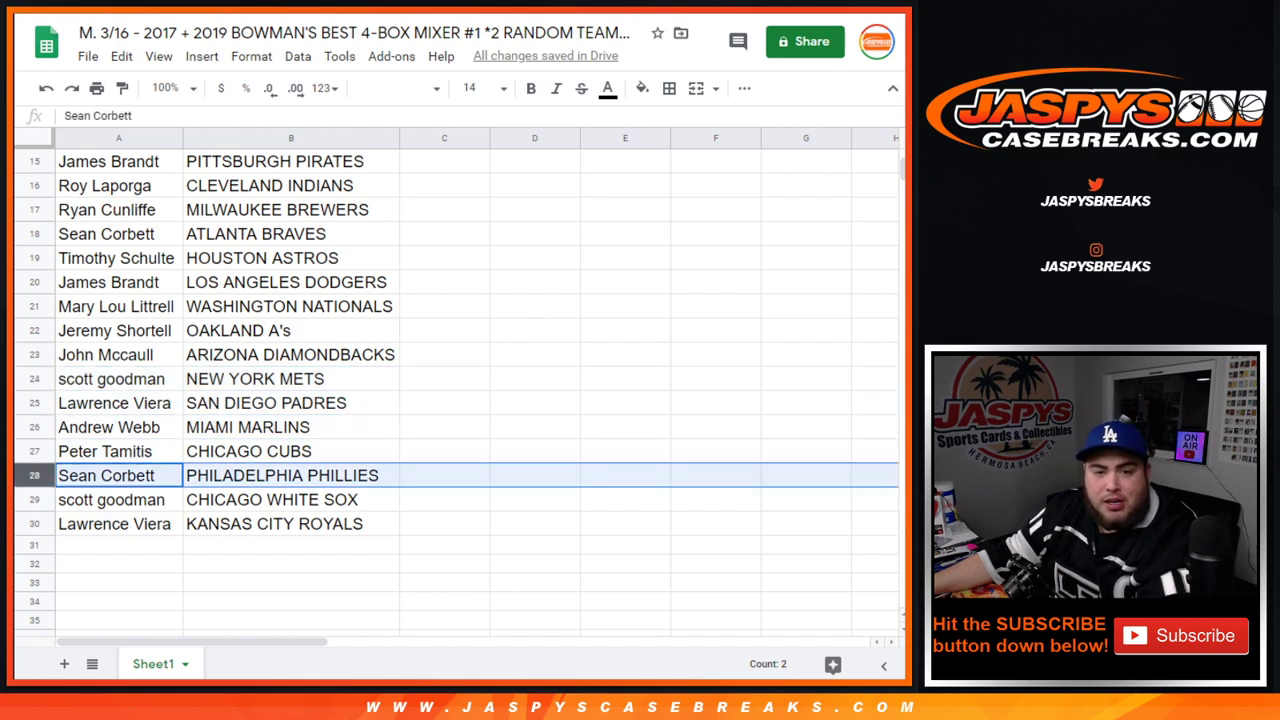
pyautogui.scroll(-1, 456, 390)
pyautogui.click(34, 451)
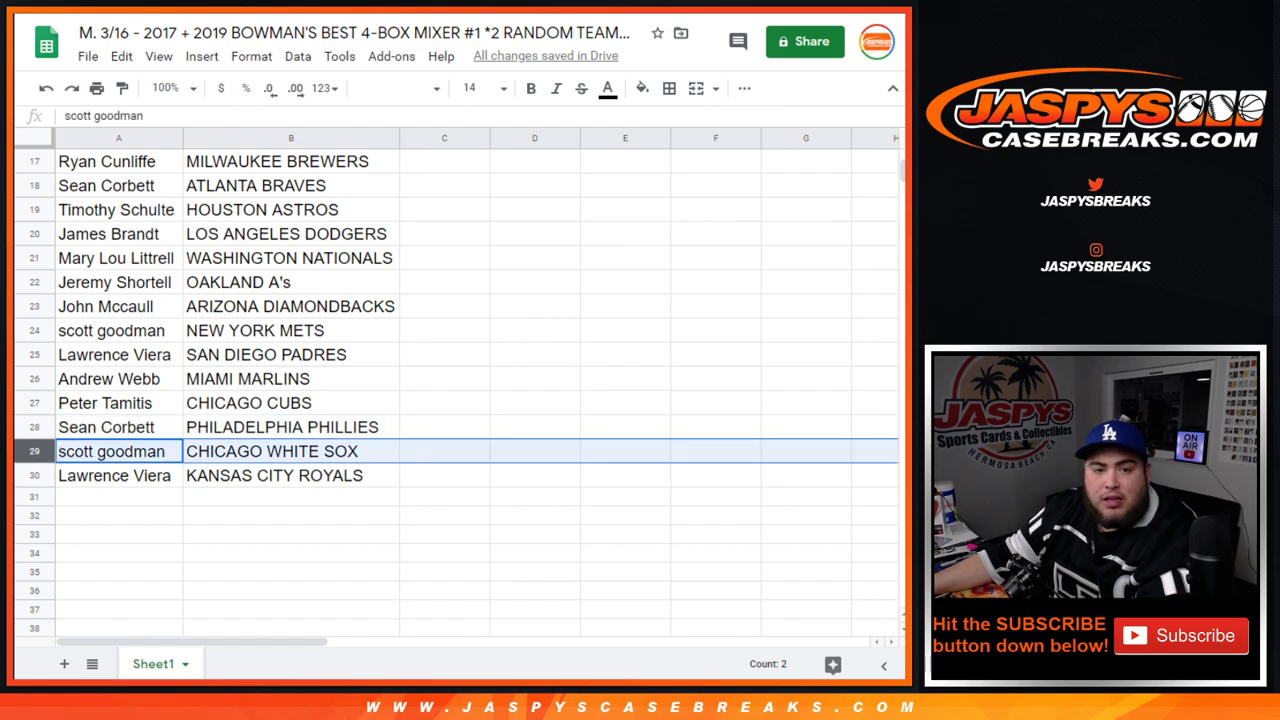
pyautogui.click(34, 475)
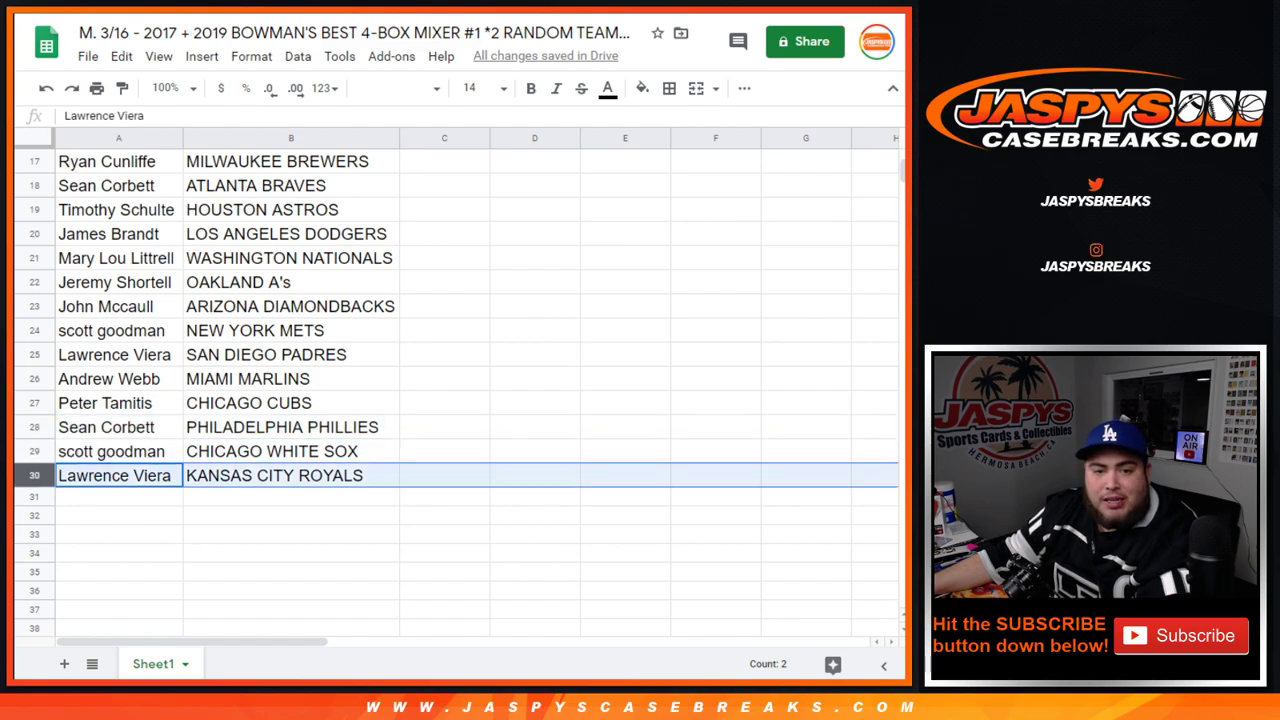
# Sort the sheet from A to Z by the team names in column B.
pyautogui.scroll(5, 457, 380)
pyautogui.click(389, 138)
pyautogui.rightClick(389, 138)
pyautogui.click(467, 472)
# Apply borders to all cells of the 30-row participant and team list in columns A and B, and center their text horizontally.
pyautogui.moveTo(118, 161); pyautogui.dragTo(290, 572)
pyautogui.scroll(-3, 290, 330)
pyautogui.click(669, 88)
pyautogui.click(677, 124)
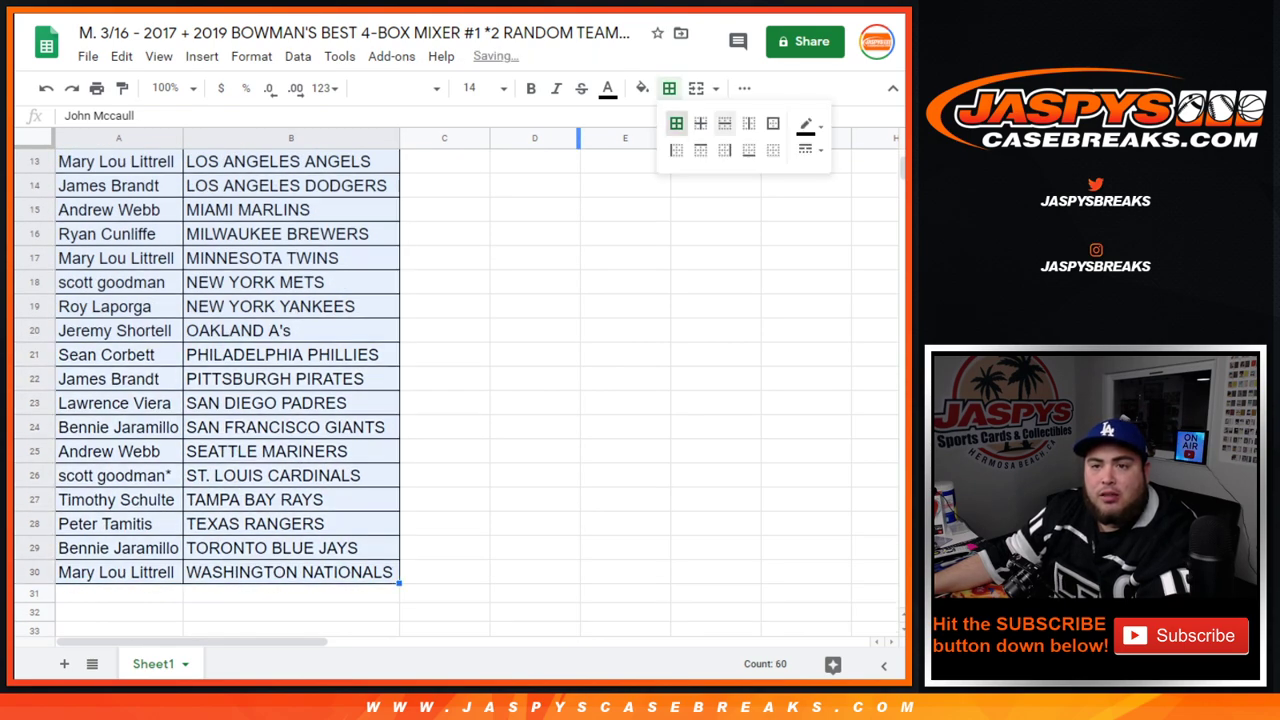
pyautogui.click(744, 88)
pyautogui.click(471, 121)
pyautogui.click(497, 152)
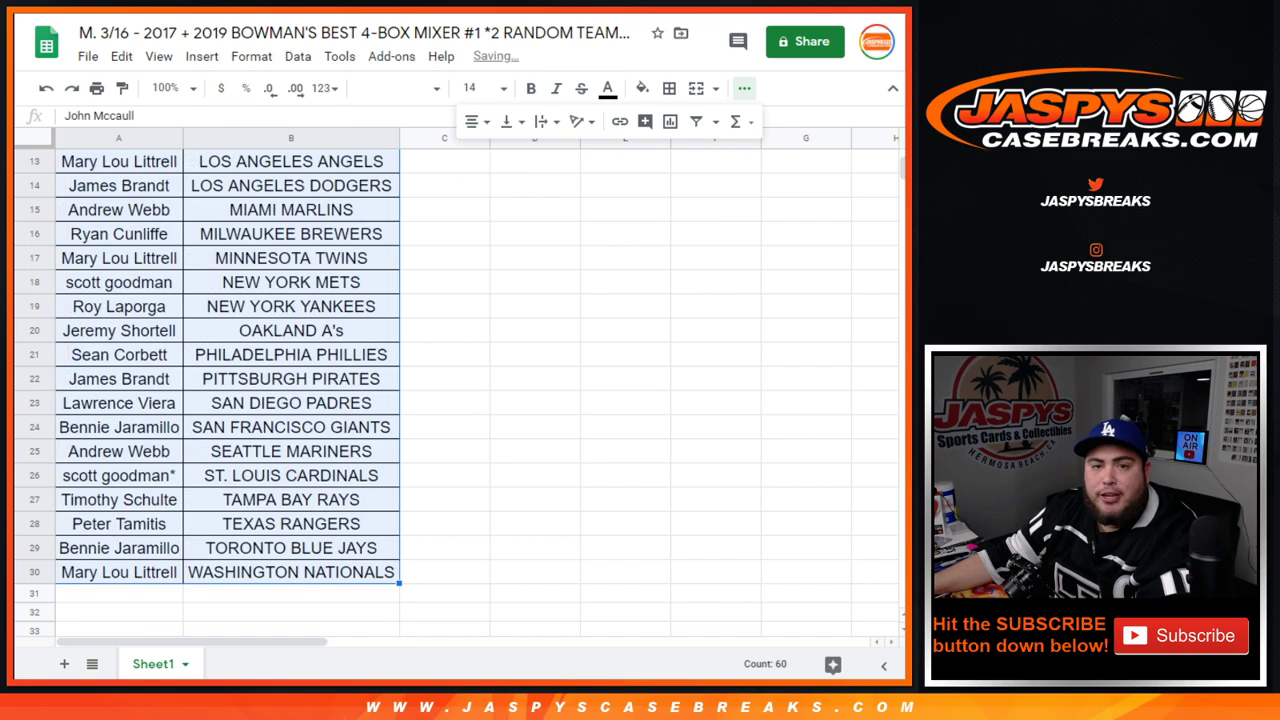
# Set up the current sheet for printing in portrait orientation, with the workbook title included and page numbers turned off.
pyautogui.scroll(5, 290, 350)
pyautogui.click(96, 88)
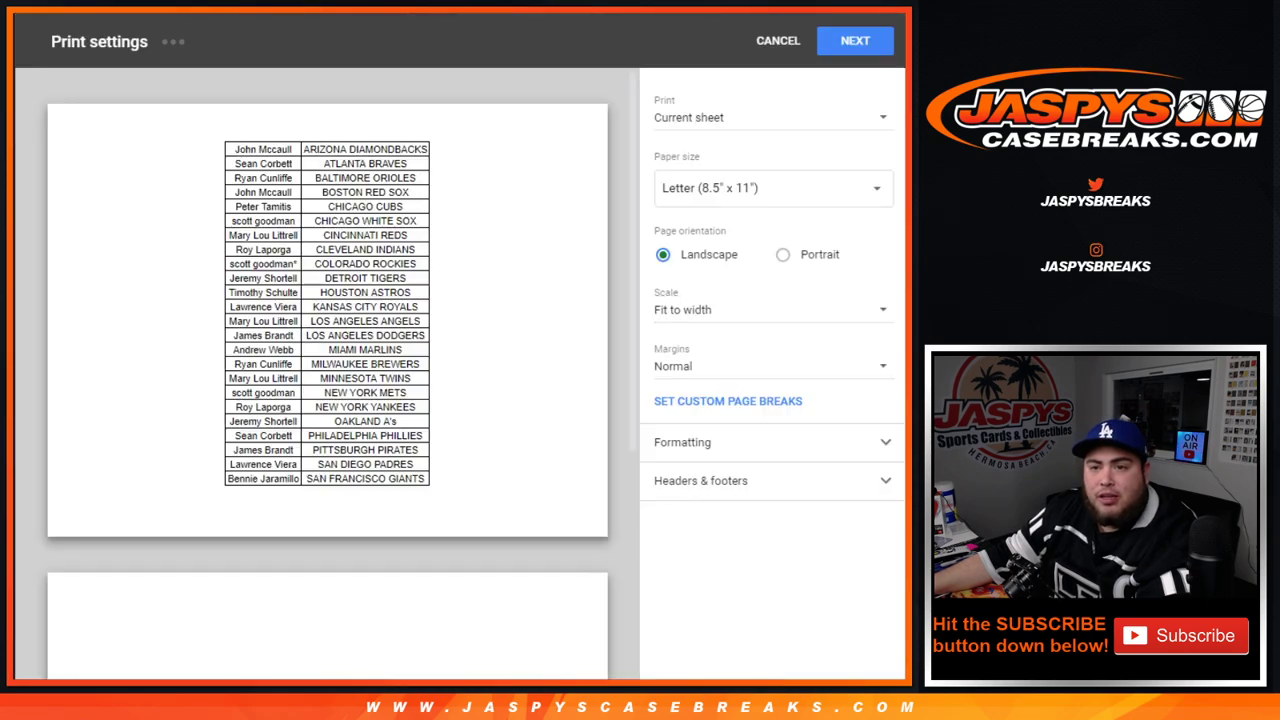
pyautogui.click(700, 480)
pyautogui.click(663, 514)
pyautogui.click(663, 549)
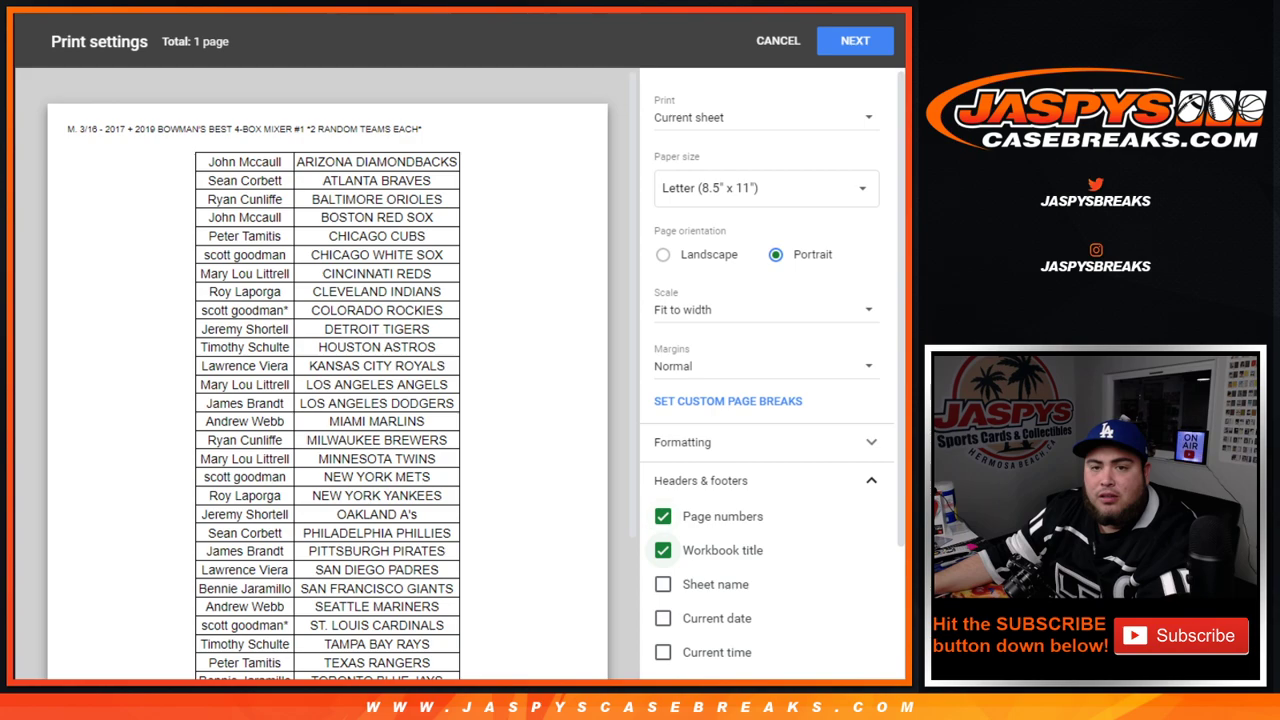
pyautogui.click(700, 480)
pyautogui.click(700, 480)
pyautogui.click(663, 516)
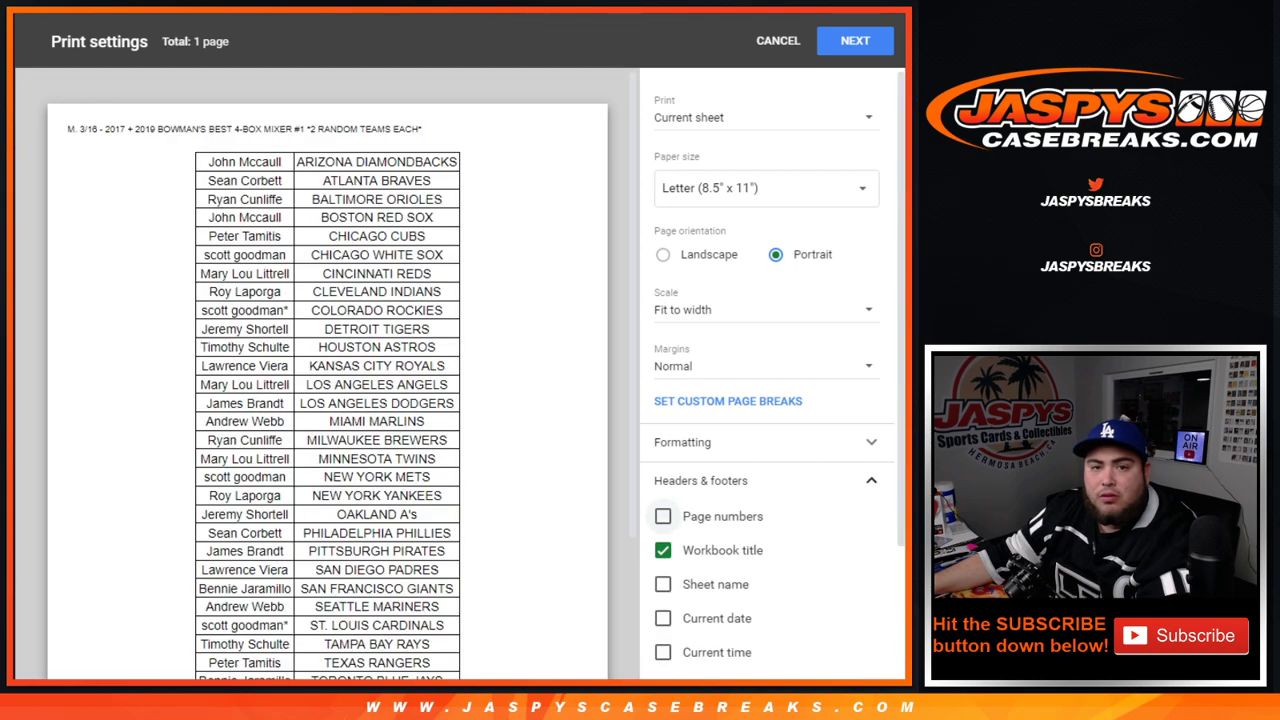
# Check the rest of the page preview and print the team list on the Samsung M2020 printer.
pyautogui.scroll(-2, 327, 400)
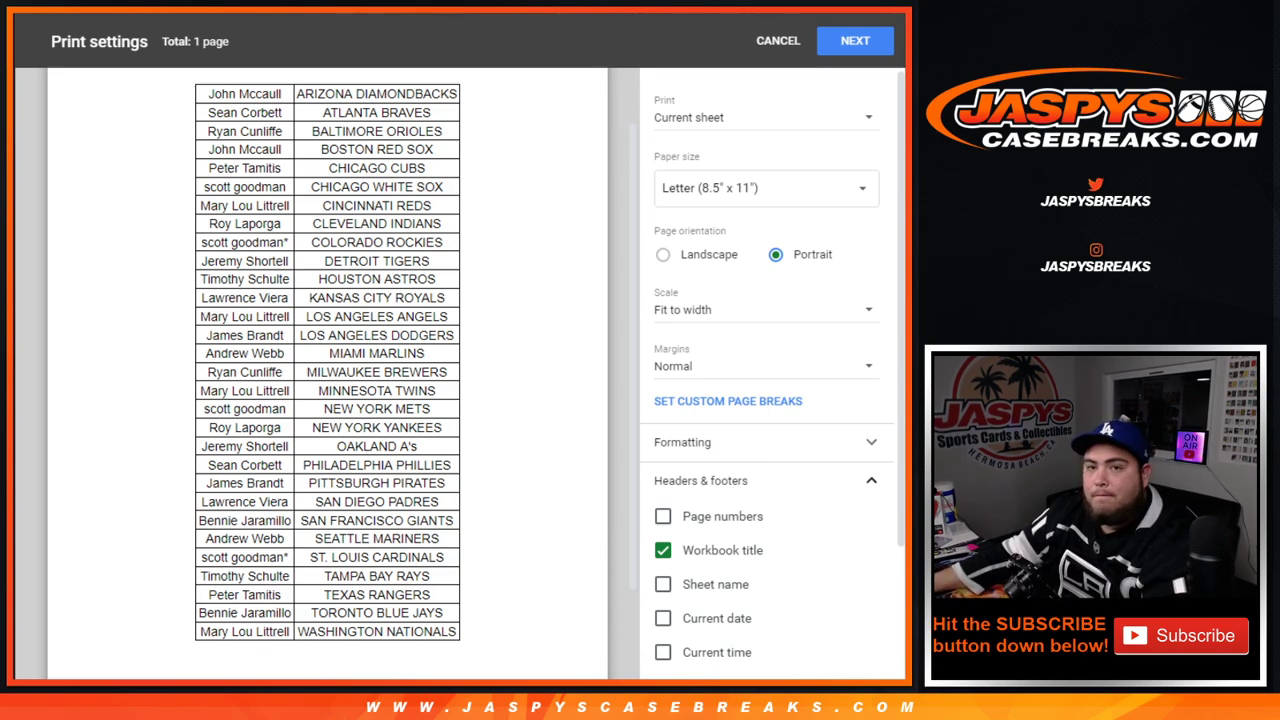
pyautogui.click(855, 40)
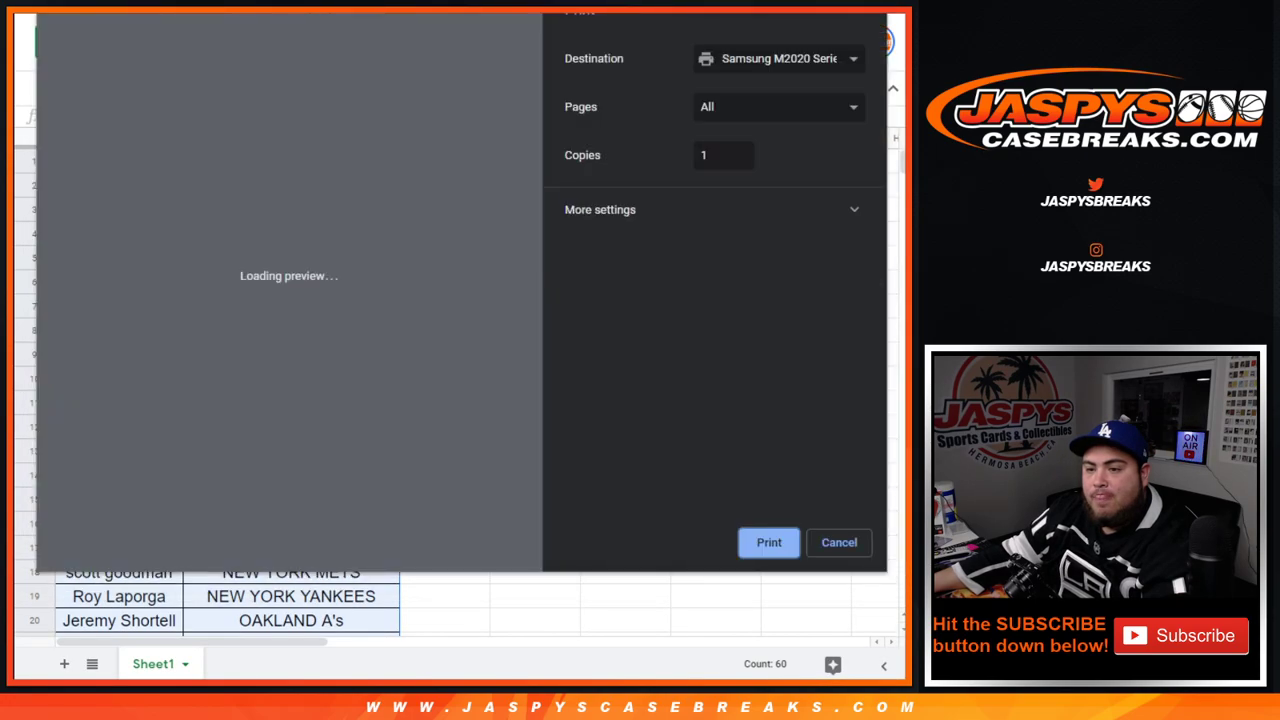
pyautogui.press('Return')
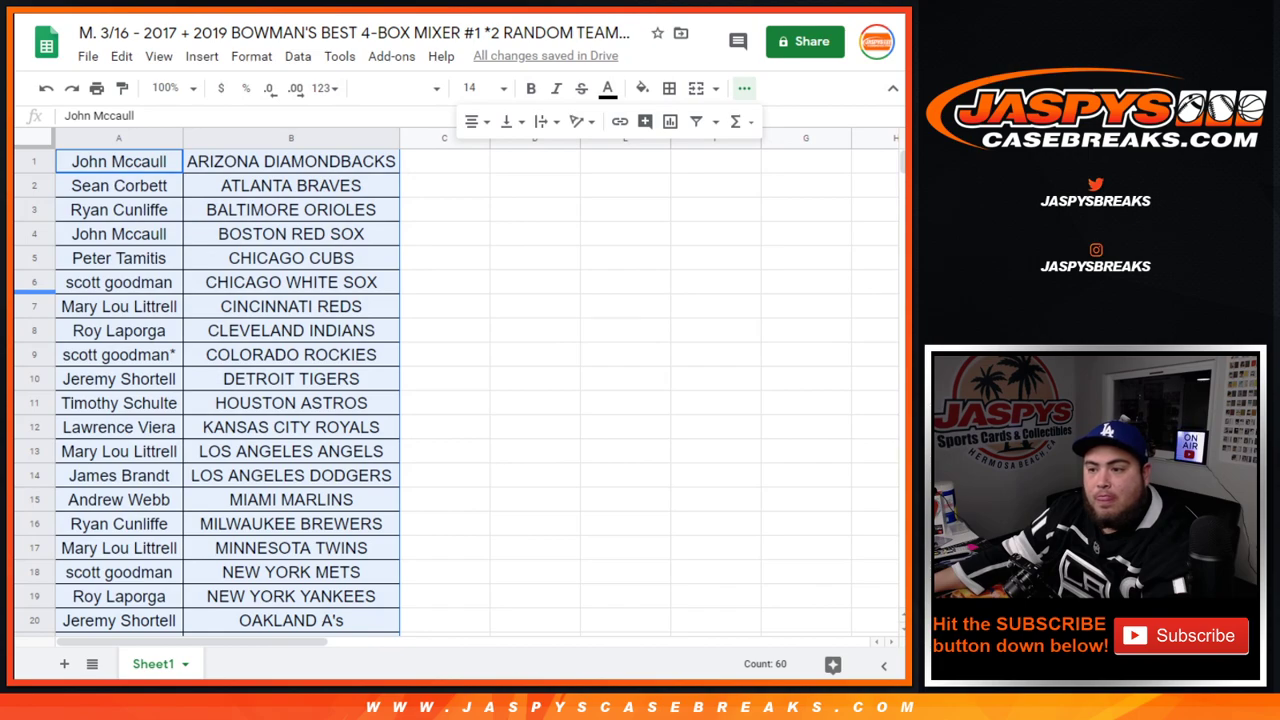